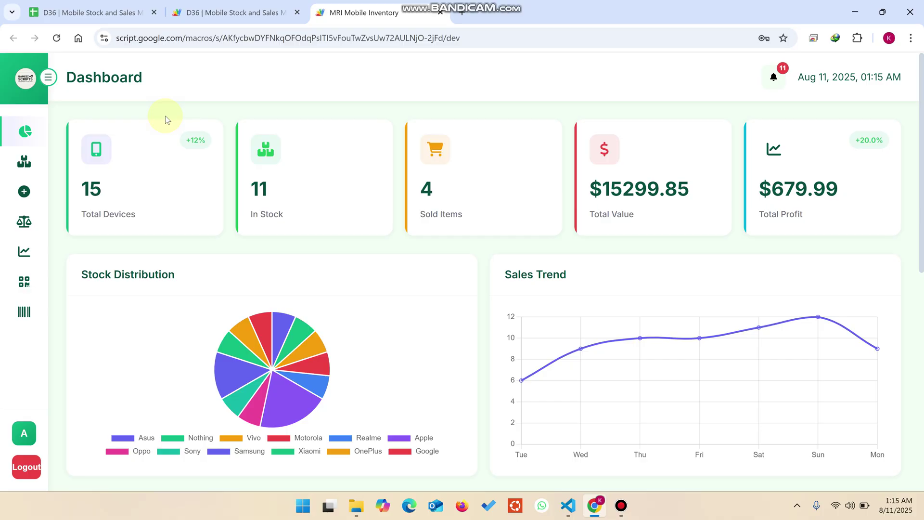
Expand the sidebar and review the dashboard: 15 devices, 11 in stock, 4 sold, $15299.85 total value
left_click(46, 78)
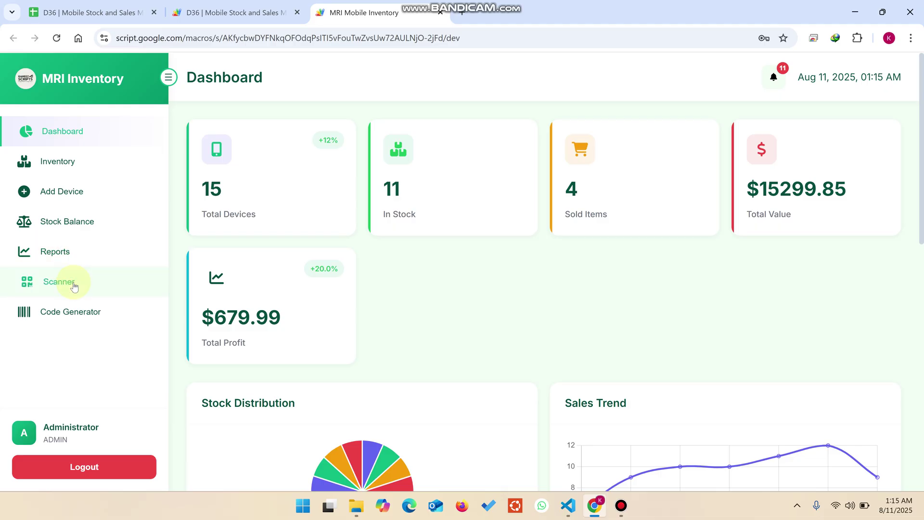
scroll(490, 273, "down", 5)
scroll(490, 273, "down", 4)
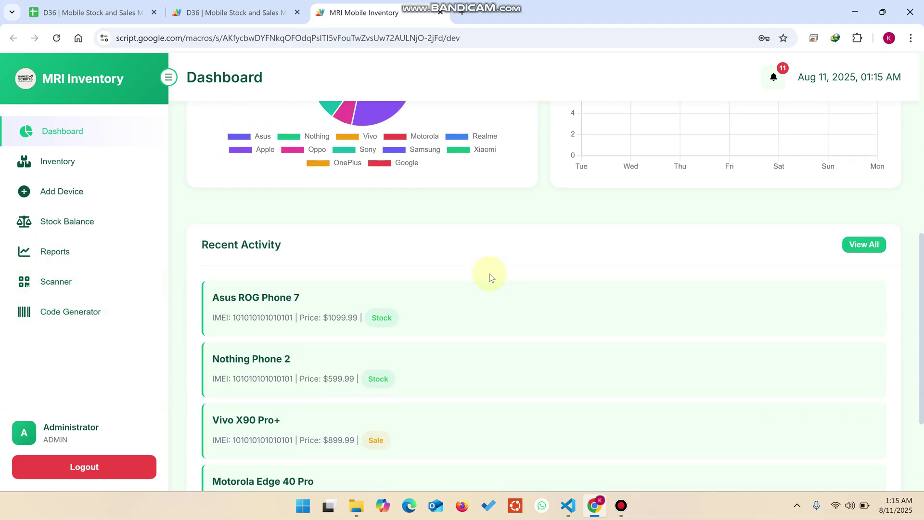
scroll(489, 273, "up", 6)
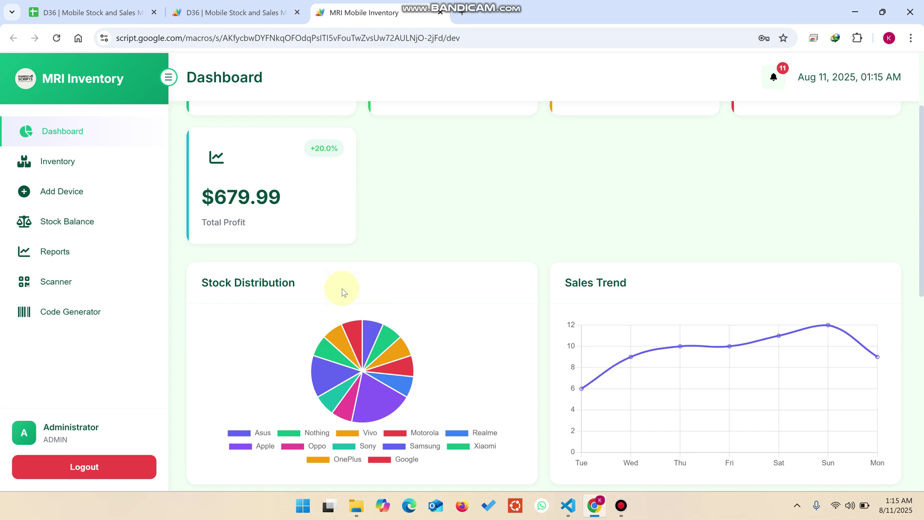
left_click_drag(642, 284, 561, 284)
scroll(562, 293, "down", 6)
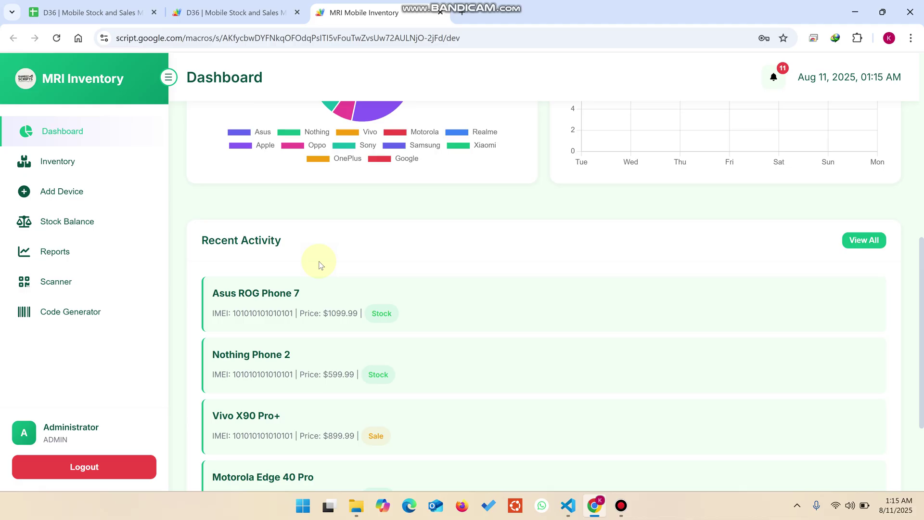
scroll(320, 264, "down", 3)
scroll(320, 263, "up", 12)
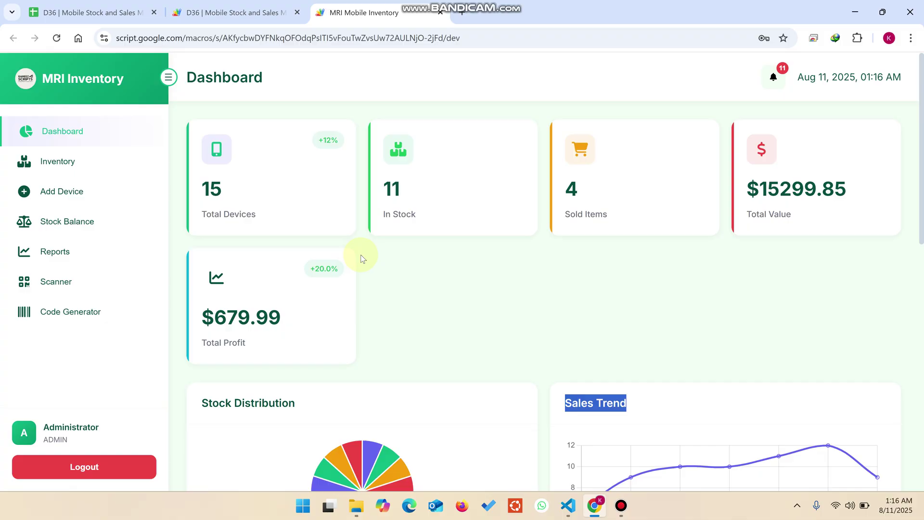
Log out of the app and open the D36 spreadsheet's Users sheet of accounts
left_click(82, 466)
left_click(436, 347)
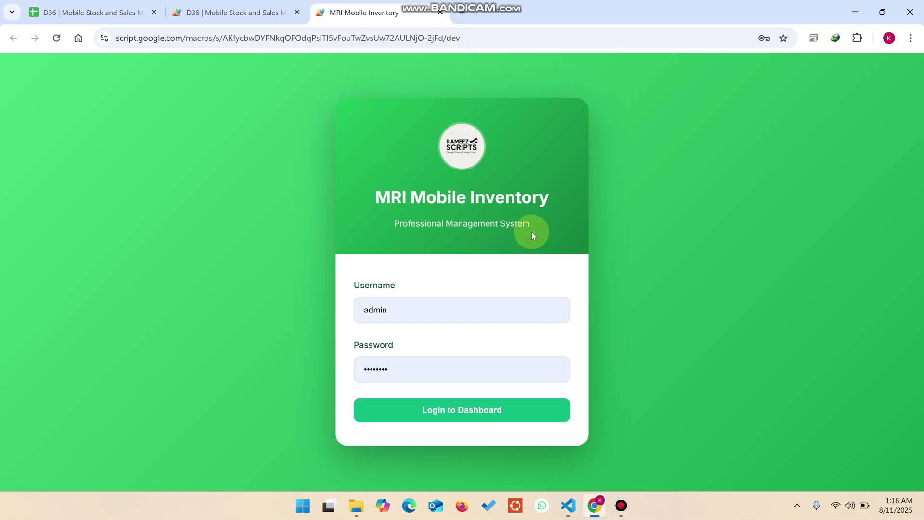
left_click_drag(568, 192, 351, 191)
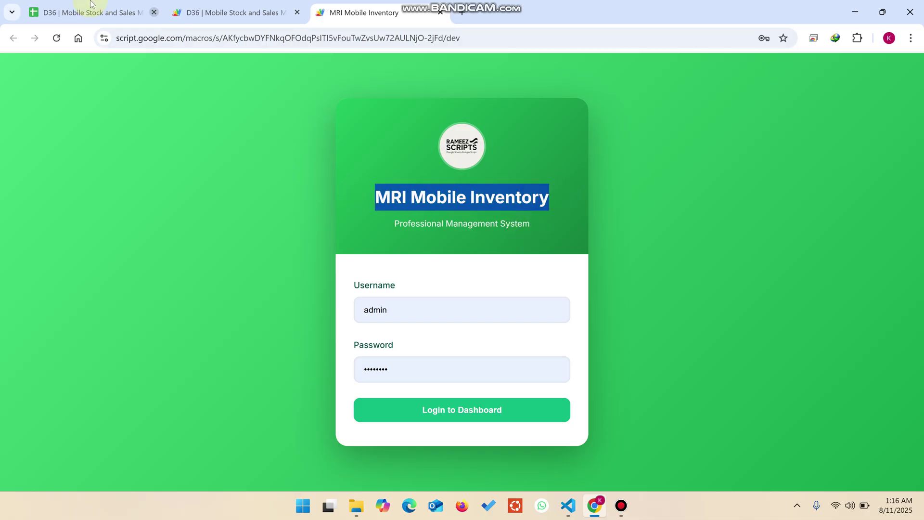
left_click(89, 12)
left_click(106, 474)
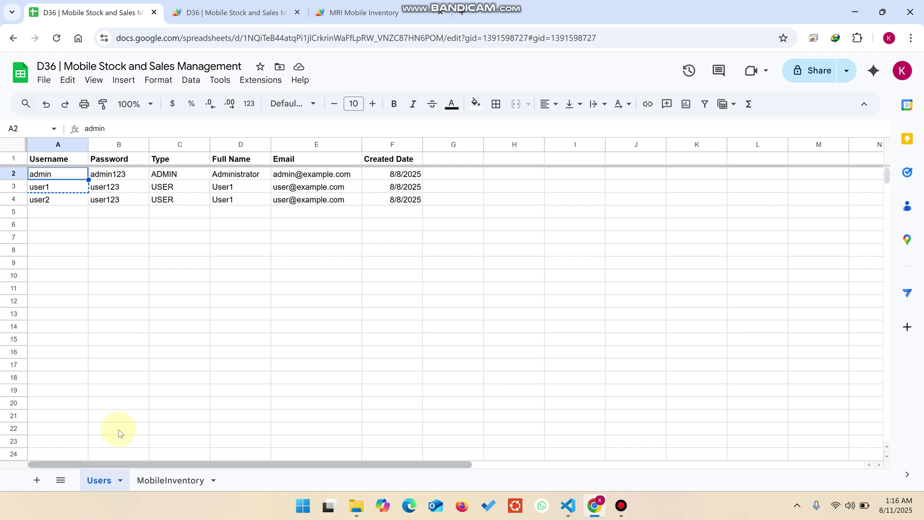
Inspect the Users sheet account types: ADMIN in C2 and USER in C3
left_click(159, 338)
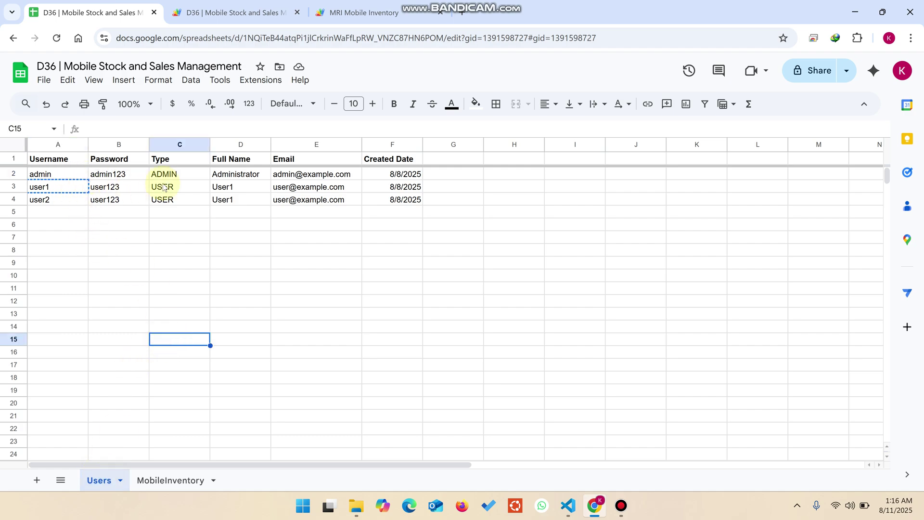
left_click(181, 177)
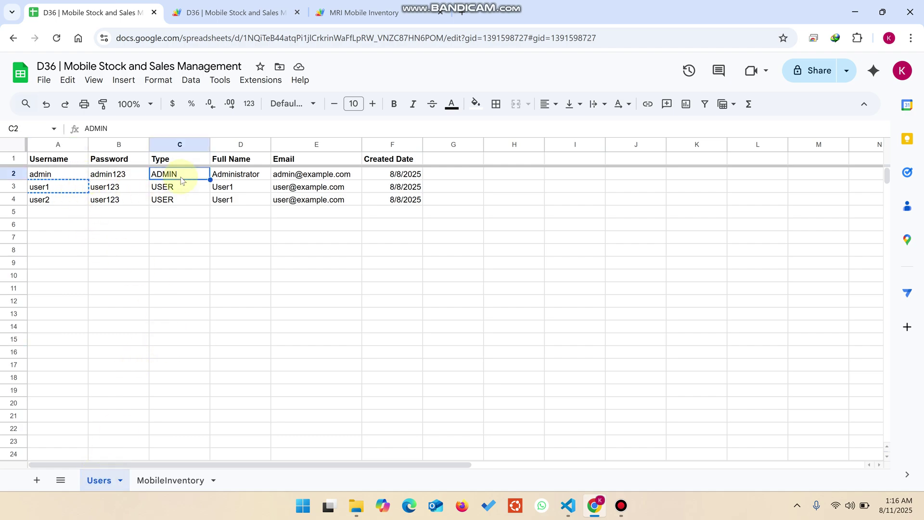
left_click(180, 189)
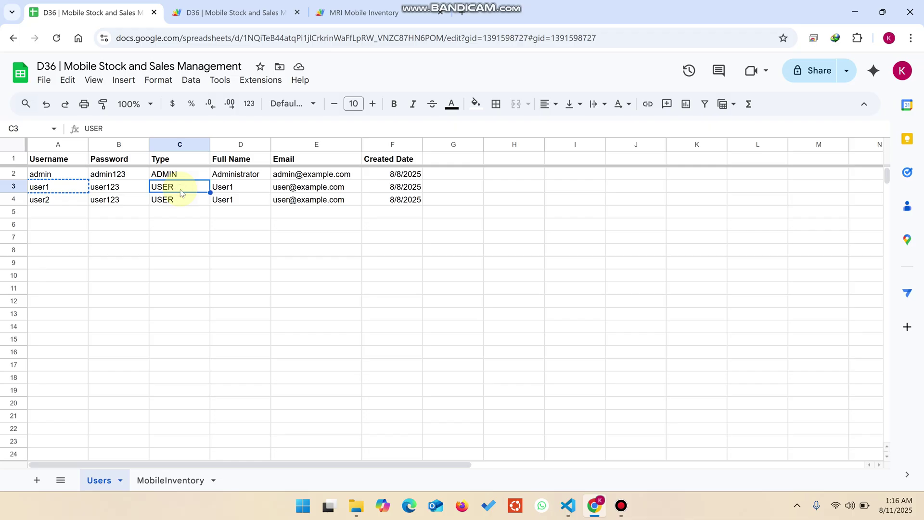
left_click(216, 284)
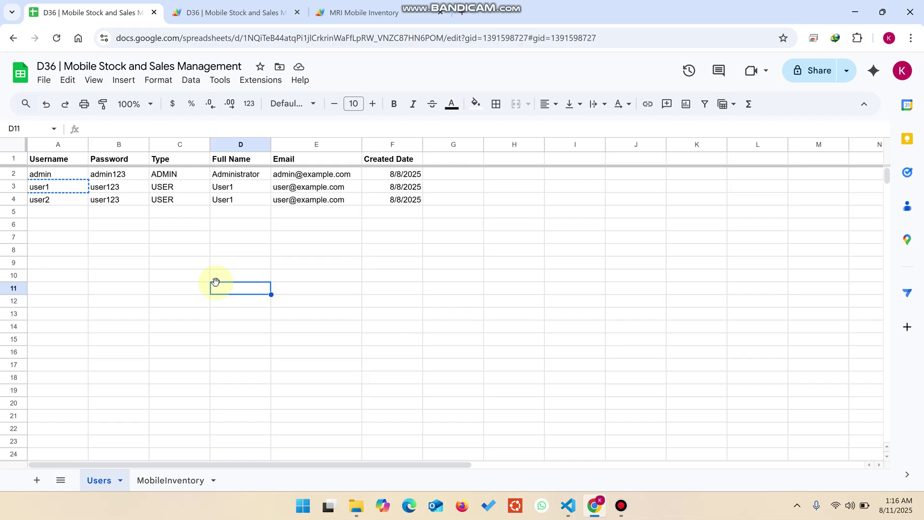
Note the administrator's username in A2 and log back in to the inventory dashboard
left_click(58, 175)
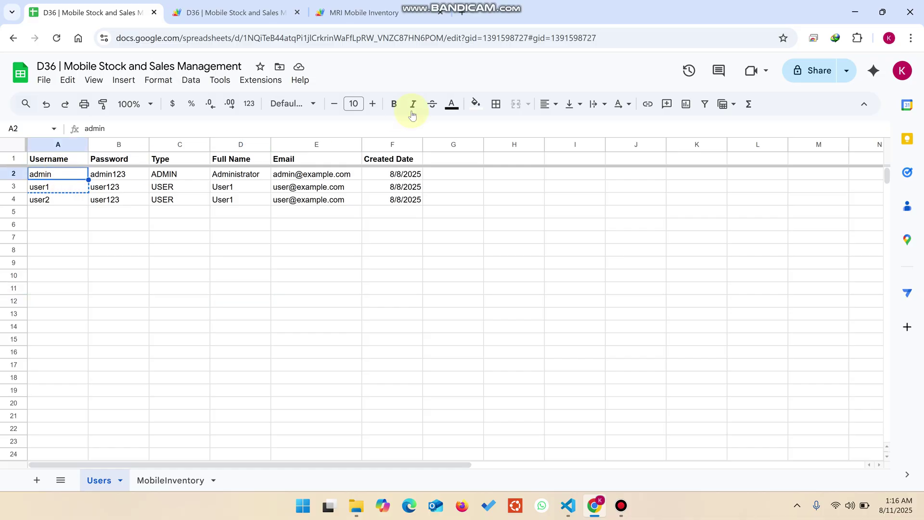
left_click(358, 12)
left_click(468, 409)
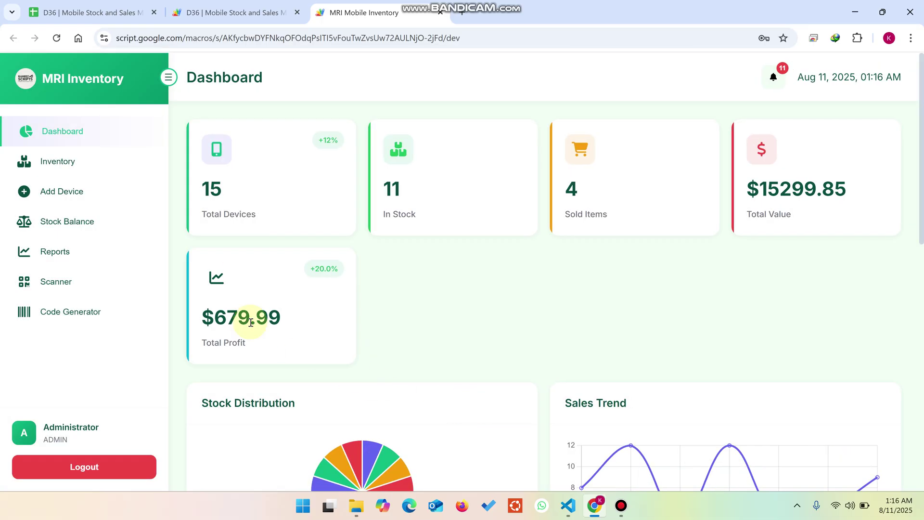
left_click_drag(272, 221, 201, 185)
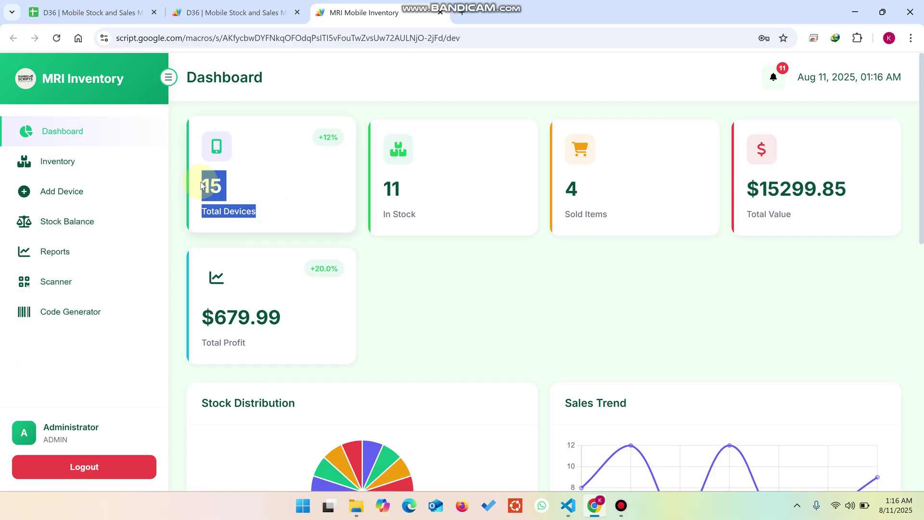
left_click(89, 13)
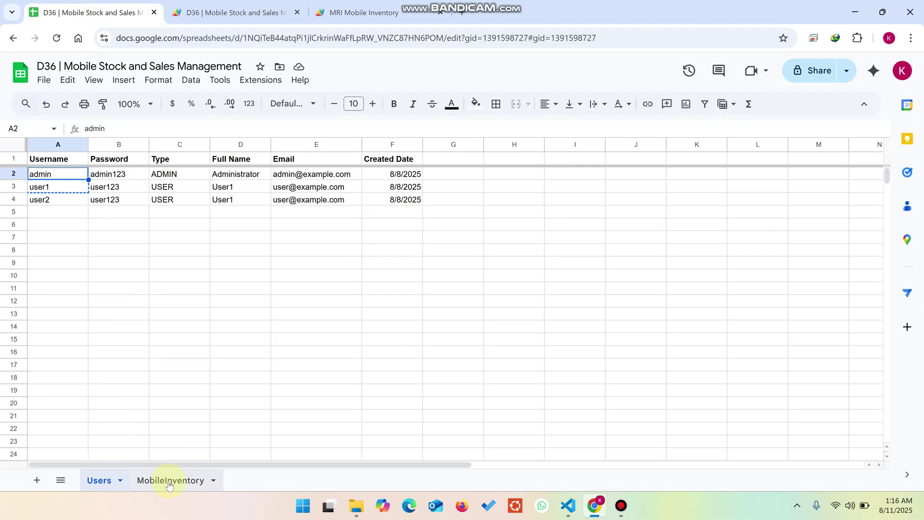
left_click(169, 481)
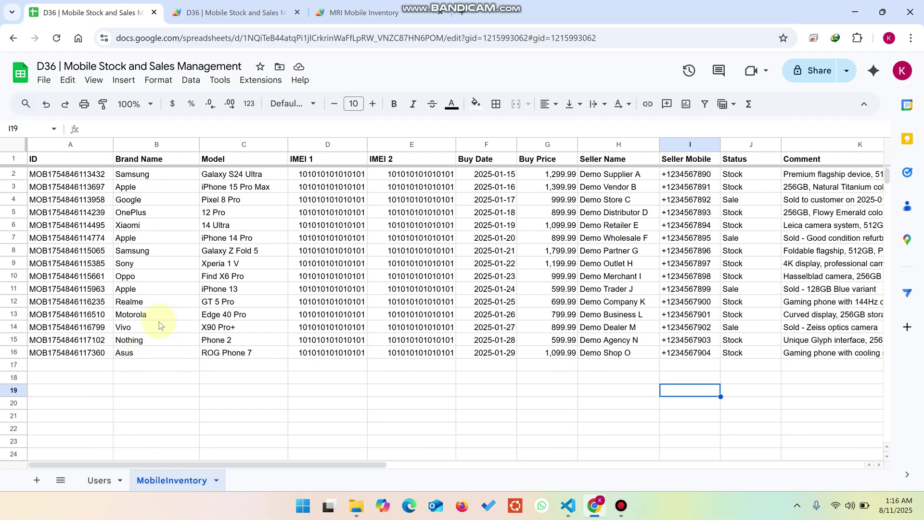
left_click(336, 7)
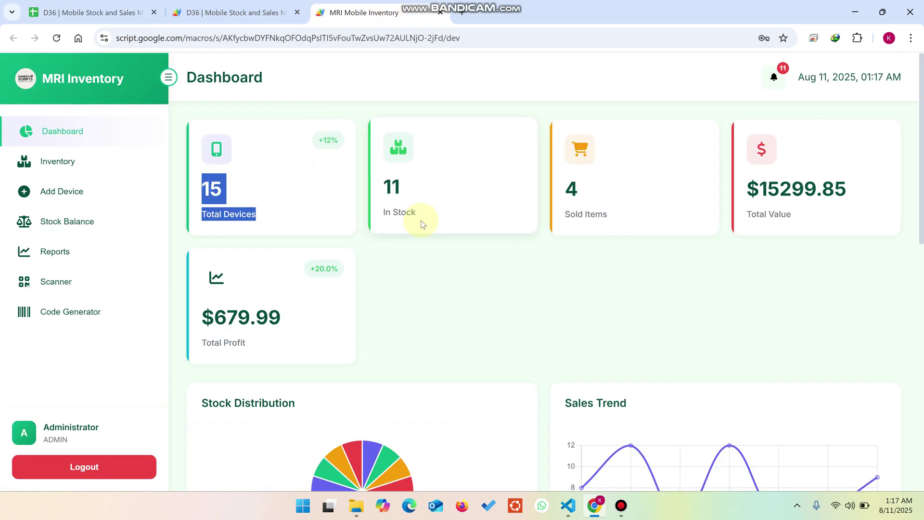
left_click_drag(422, 224, 376, 184)
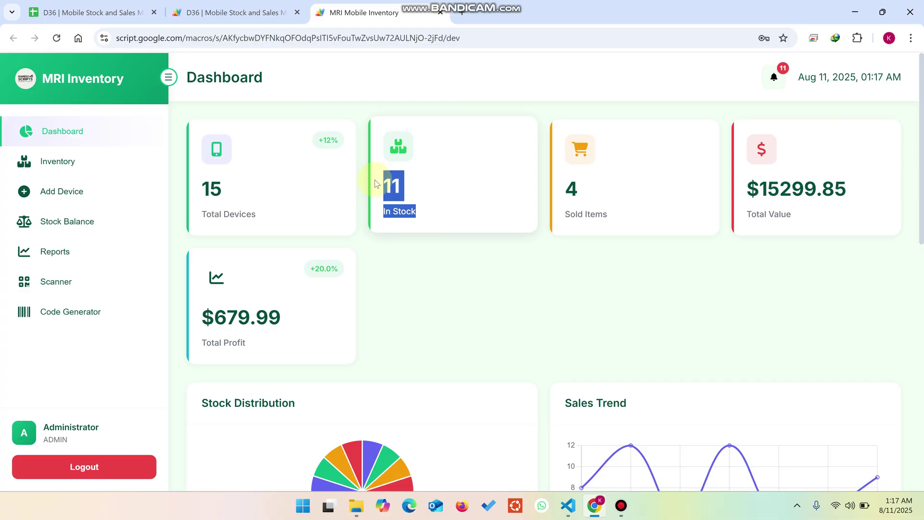
left_click_drag(609, 215, 560, 180)
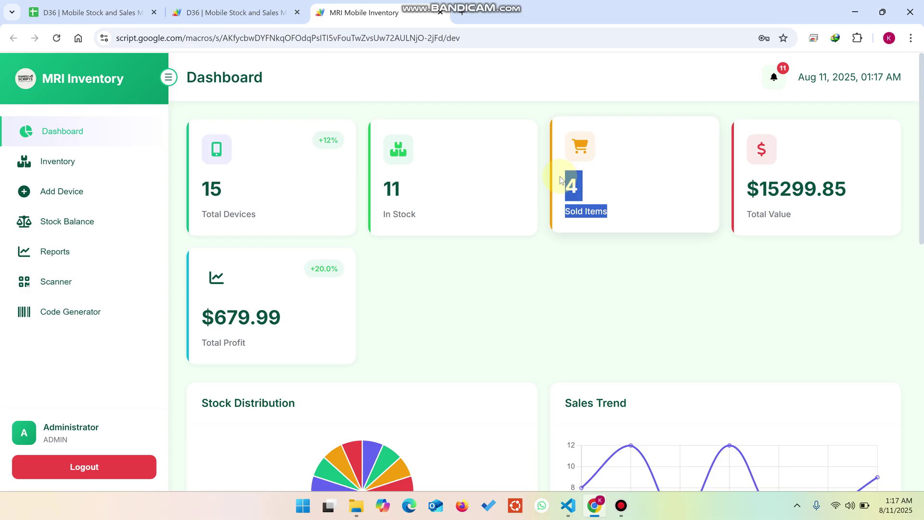
left_click_drag(806, 212, 741, 178)
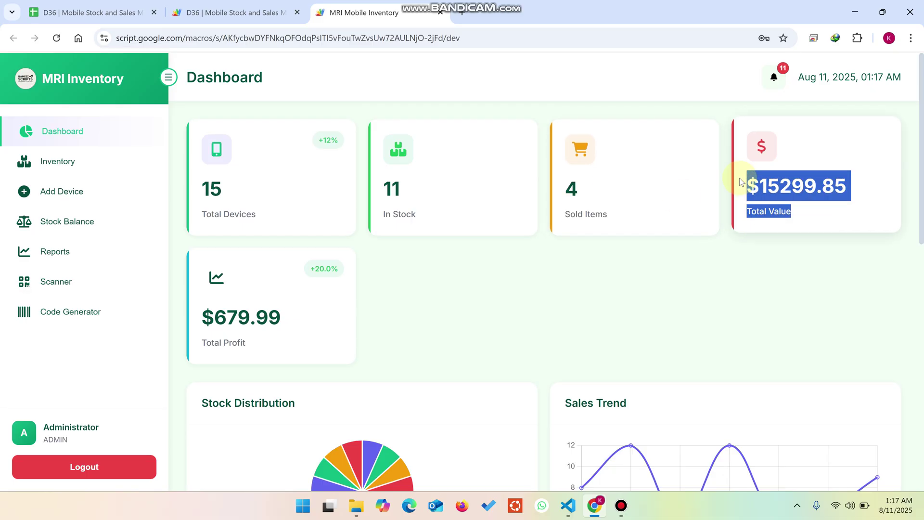
left_click_drag(247, 341, 195, 314)
scroll(299, 313, "down", 4)
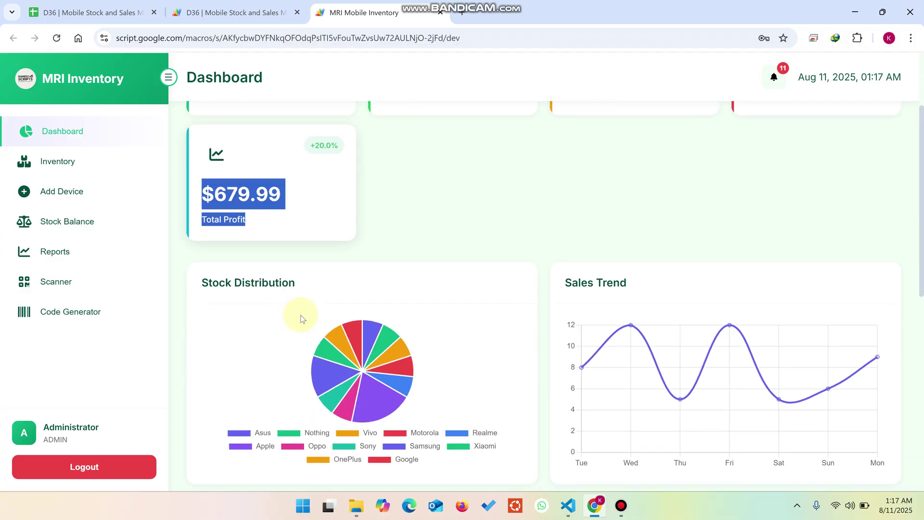
left_click(300, 227)
left_click_drag(299, 226, 202, 222)
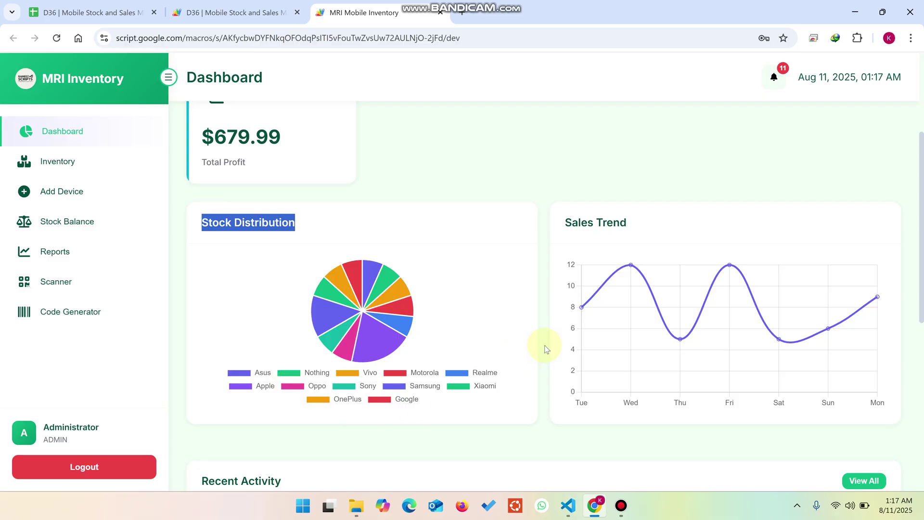
left_click_drag(628, 223, 568, 224)
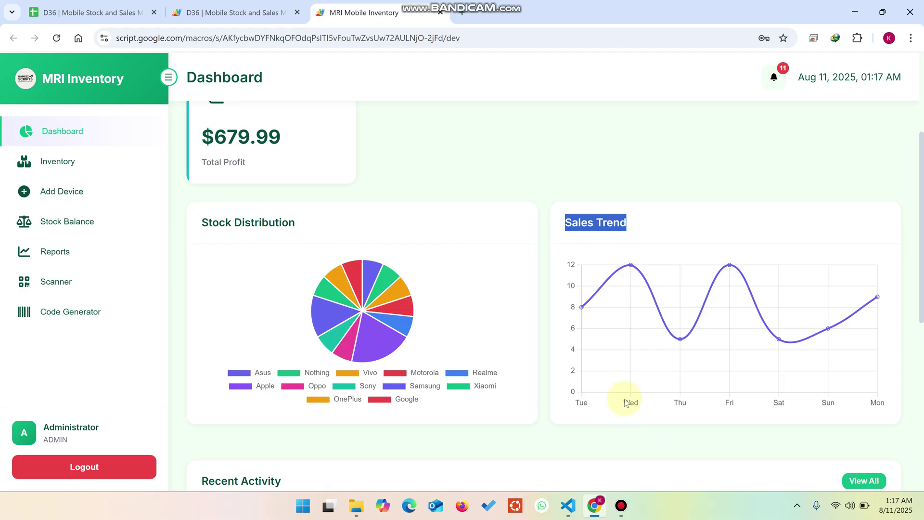
scroll(668, 365, "down", 6)
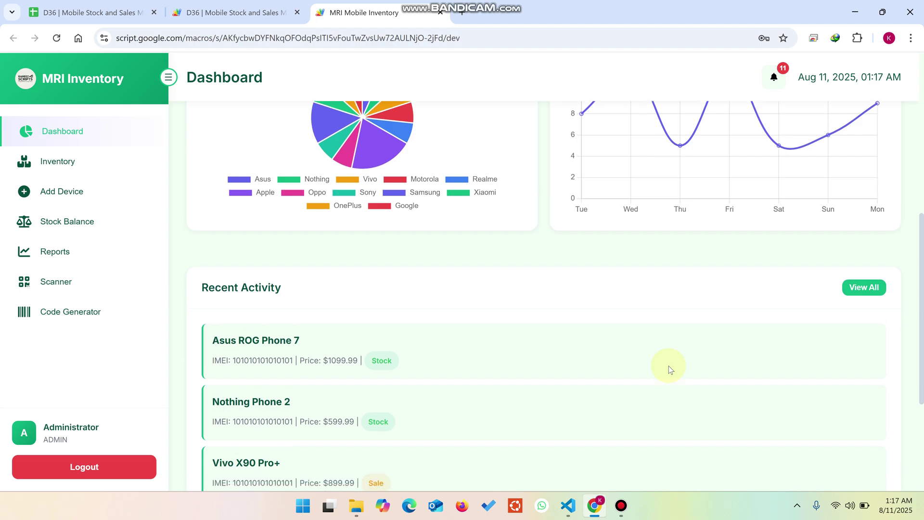
left_click_drag(289, 179, 195, 185)
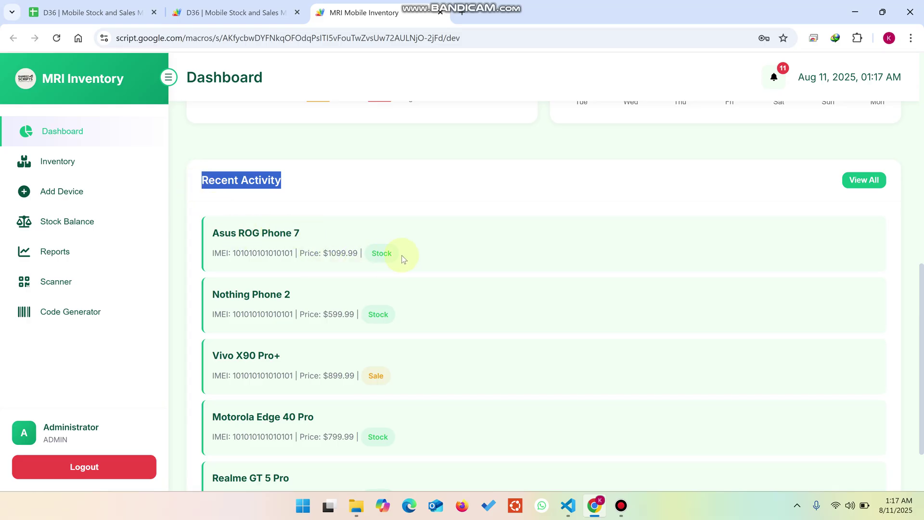
left_click_drag(350, 376, 374, 376)
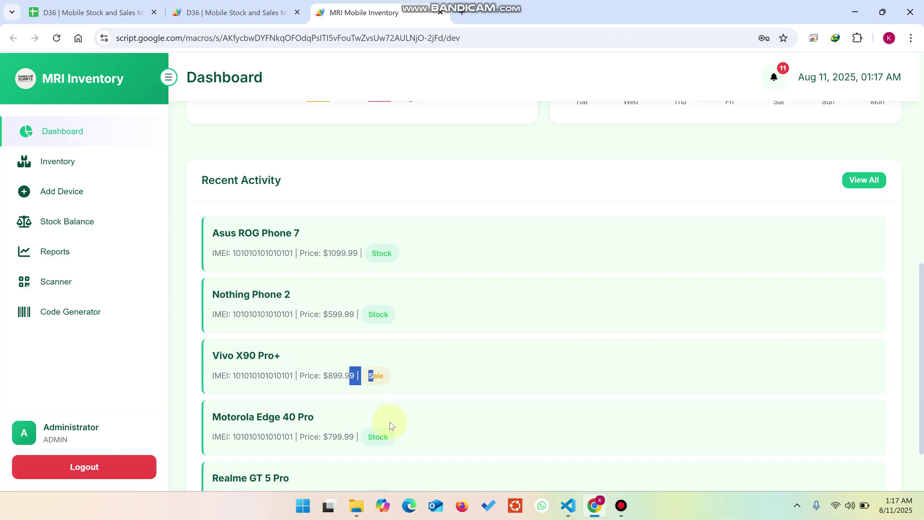
scroll(386, 424, "down", 2)
Review the Asus ROG Phone 7's device details, then open its $1099.99 stock receipt
left_click(66, 165)
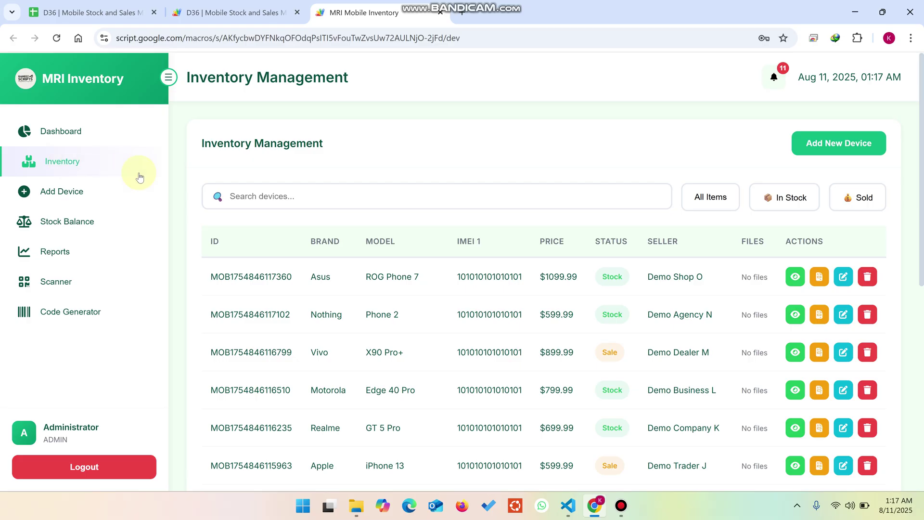
left_click(795, 277)
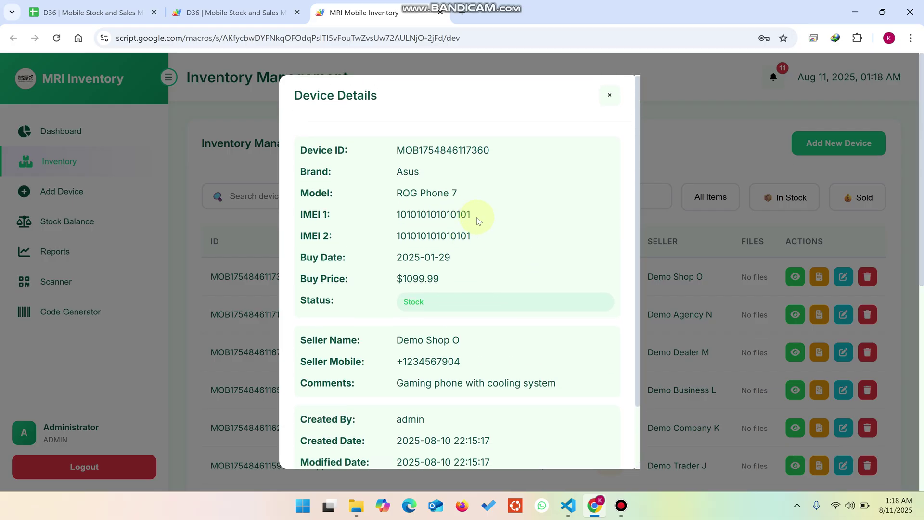
scroll(470, 217, "down", 2)
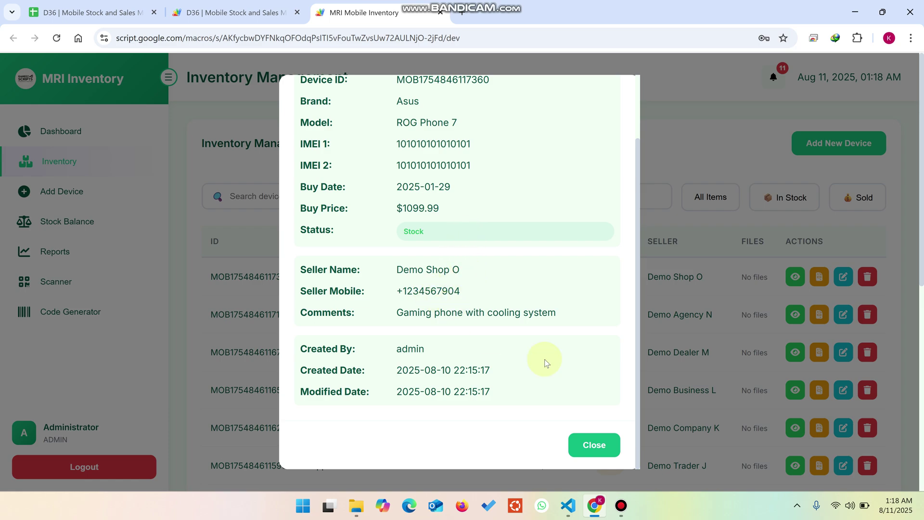
left_click(594, 445)
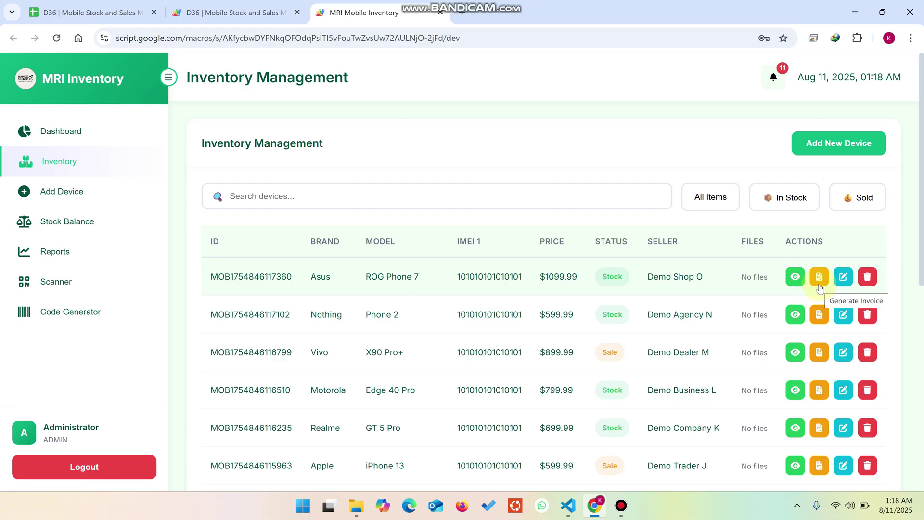
left_click_drag(623, 277, 607, 272)
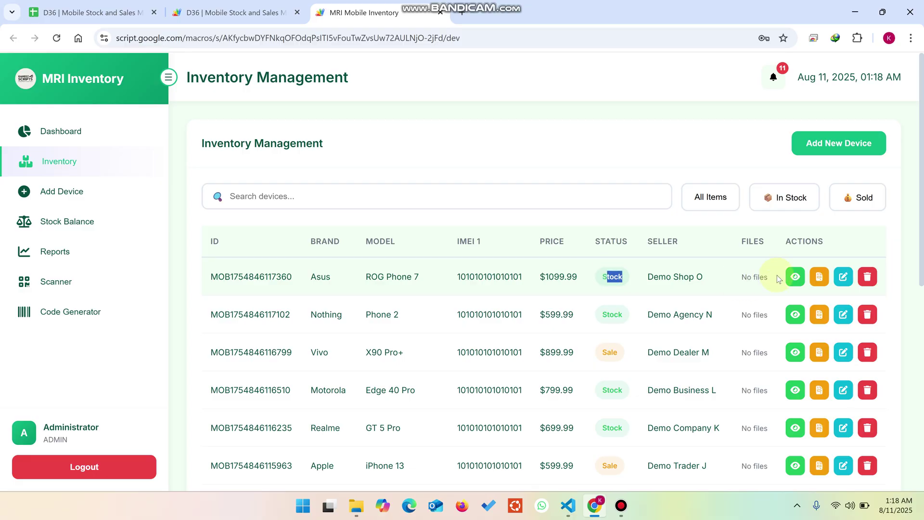
left_click(819, 276)
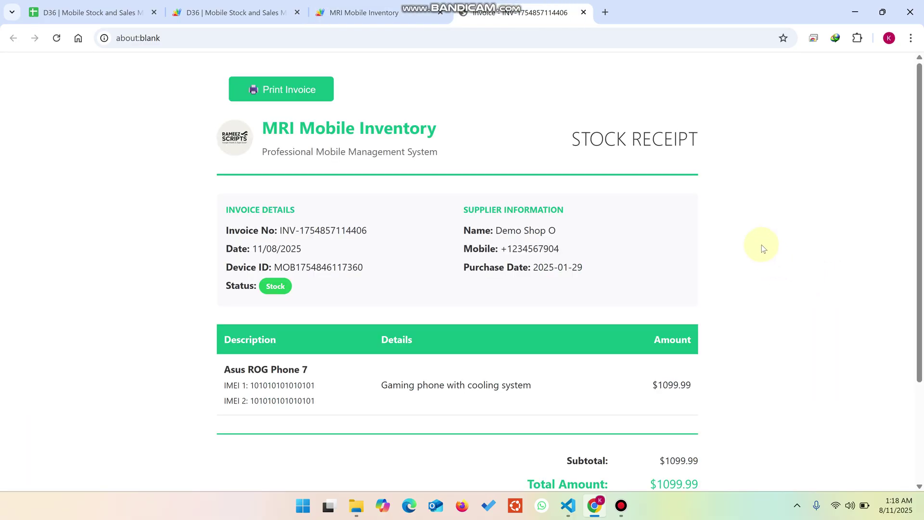
Check the Asus ROG Phone 7 stock receipt and preview printing it without printing
left_click_drag(700, 139, 568, 143)
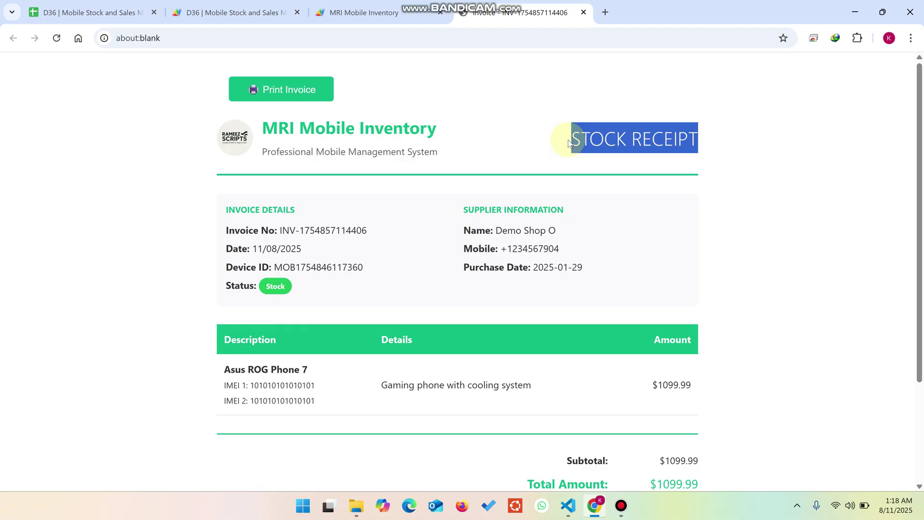
scroll(543, 182, "down", 3)
scroll(544, 181, "up", 3)
left_click(288, 89)
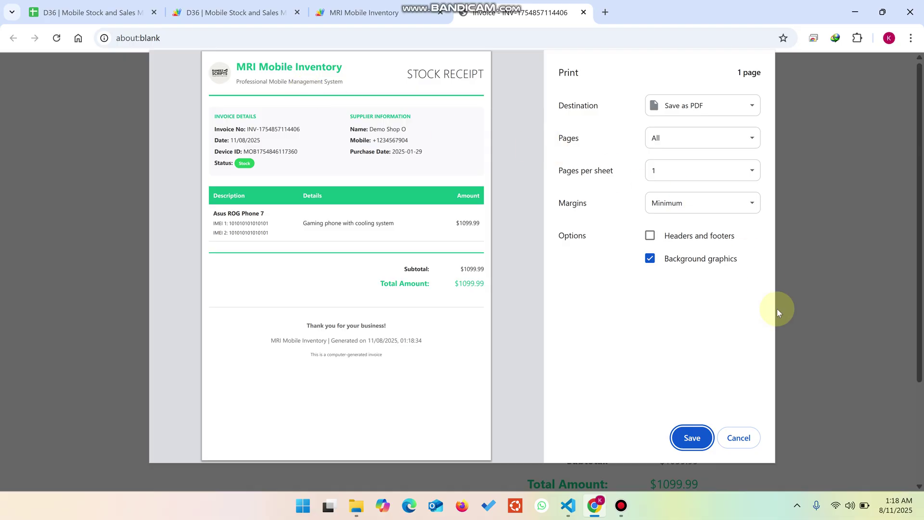
left_click(747, 435)
Review the receipt's Invoice Details section, then go back to the inventory list
left_click_drag(305, 207, 227, 208)
scroll(337, 255, "down", 3)
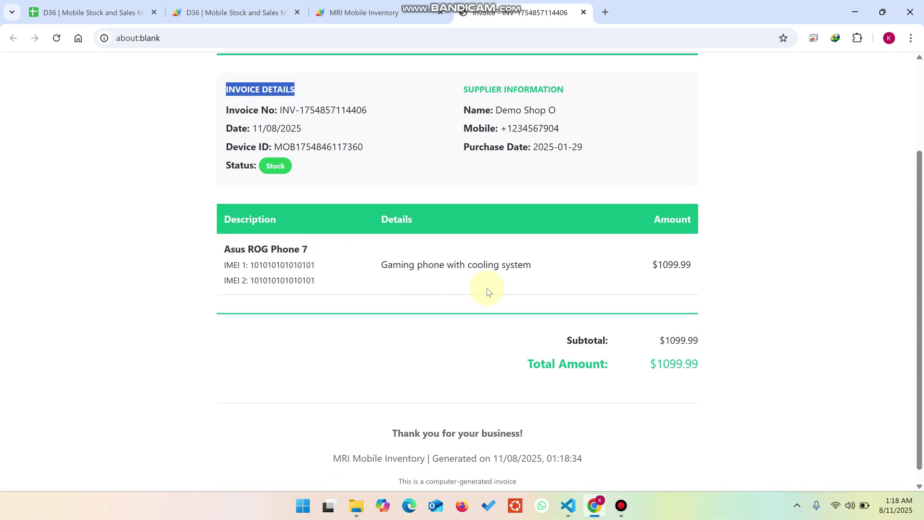
scroll(631, 355, "up", 3)
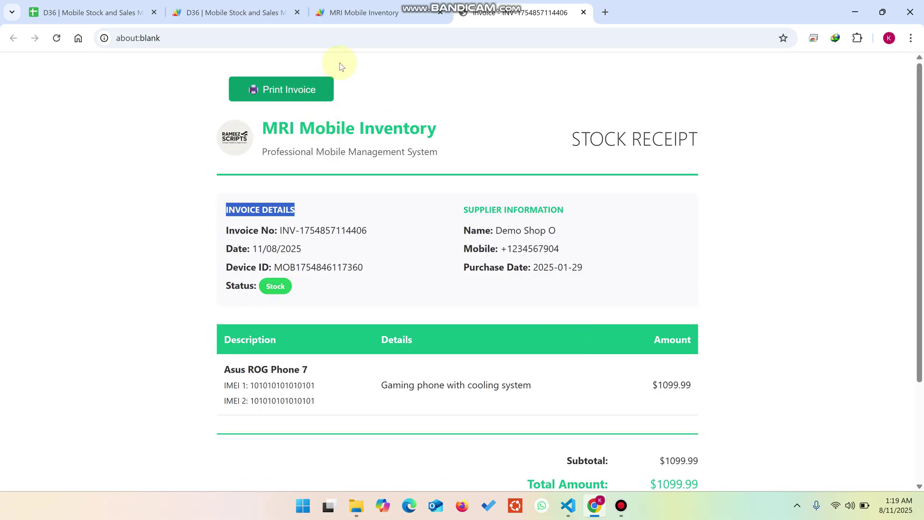
left_click(356, 13)
scroll(611, 240, "down", 1)
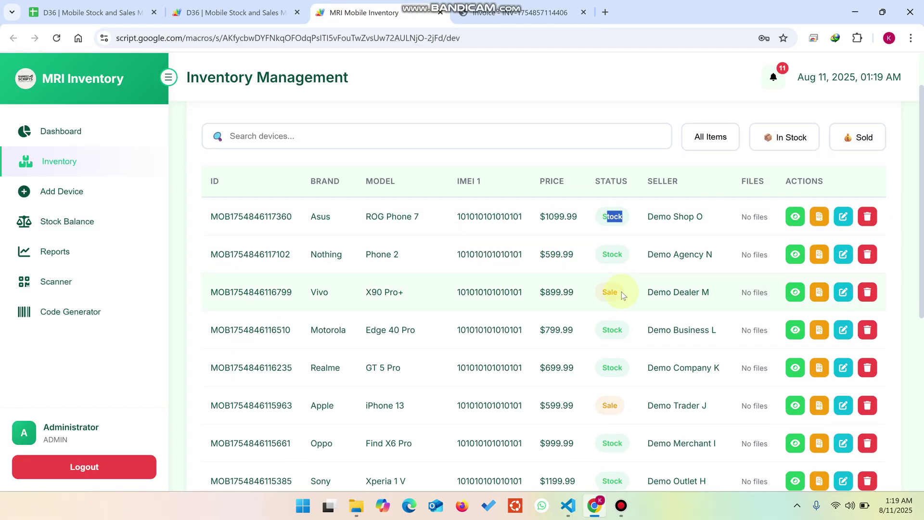
Open and read through the sales invoice for the sold Vivo X90 Pro+
left_click_drag(622, 292, 598, 296)
left_click(819, 292)
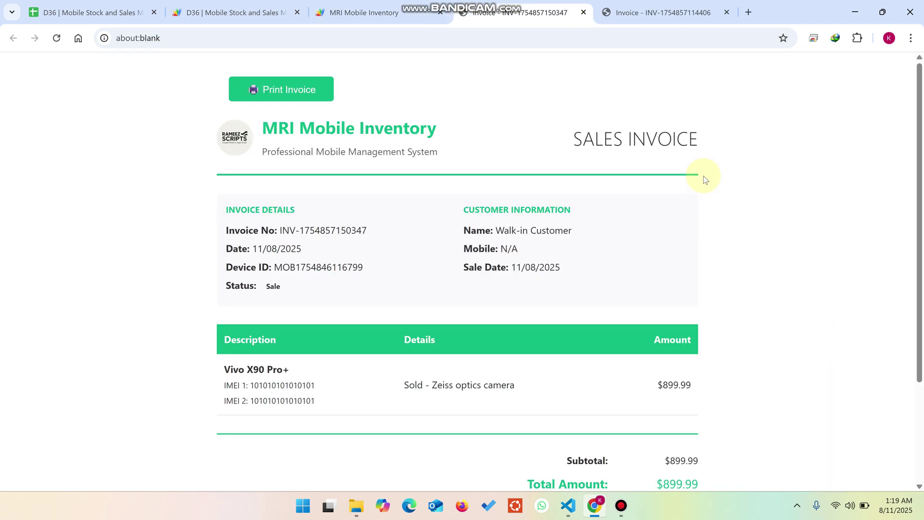
left_click_drag(702, 139, 553, 138)
scroll(532, 179, "down", 1)
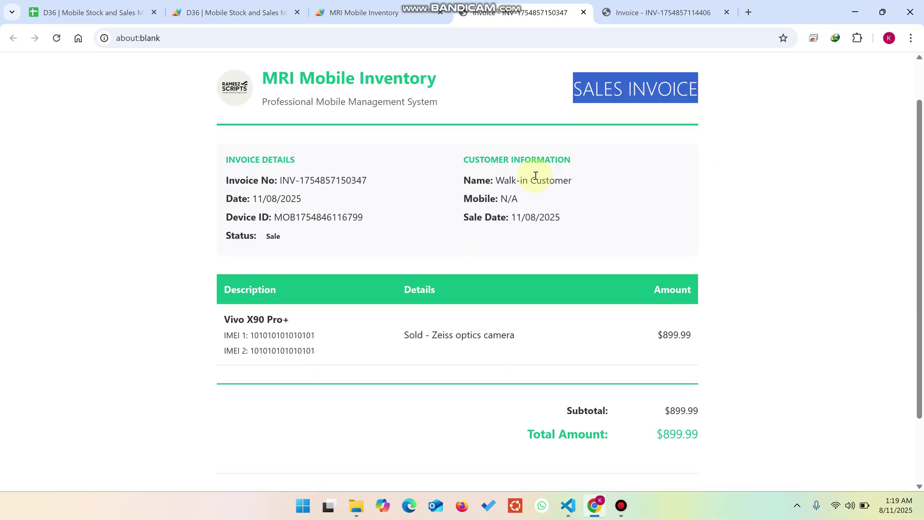
left_click_drag(580, 177, 456, 180)
scroll(545, 239, "down", 2)
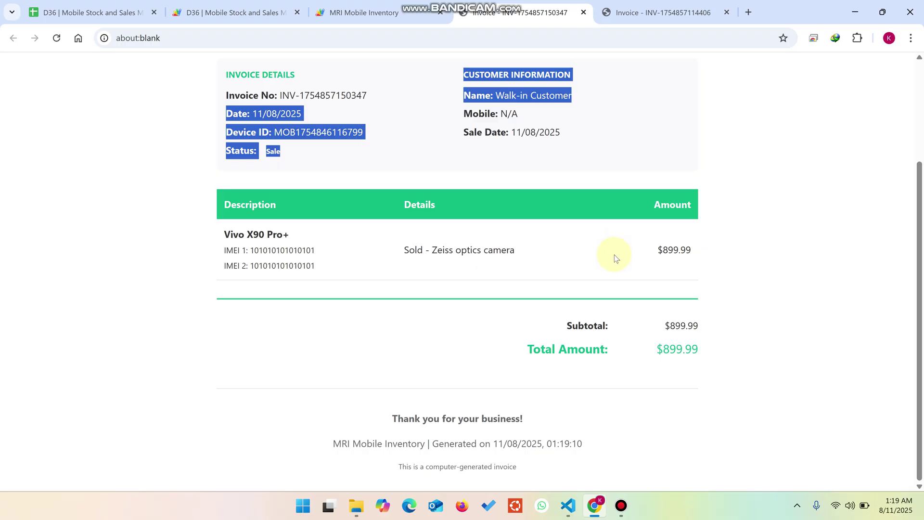
scroll(612, 248, "up", 3)
Close both invoice tabs, leaving the Inventory Management list showing
left_click(365, 12)
left_click(584, 12)
left_click(584, 12)
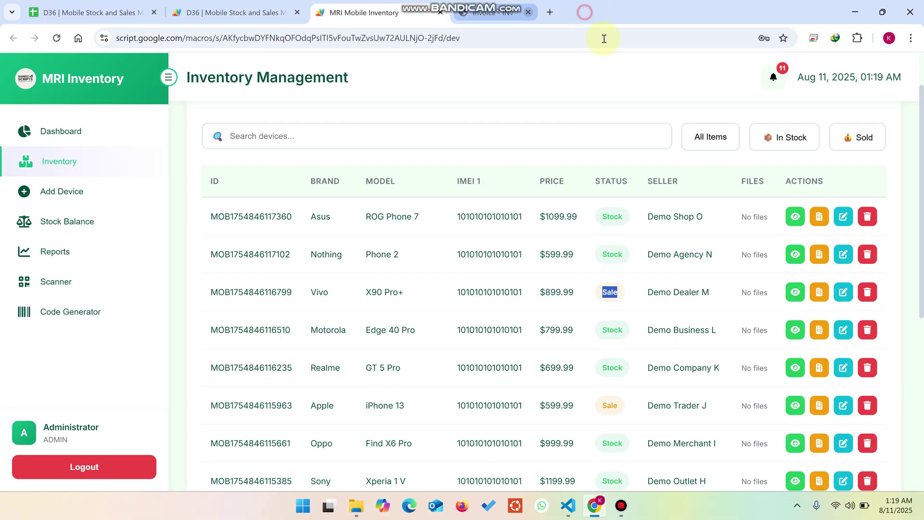
Delete the Asus ROG Phone 7, check the dashboard totals and return to Inventory
left_click(862, 222)
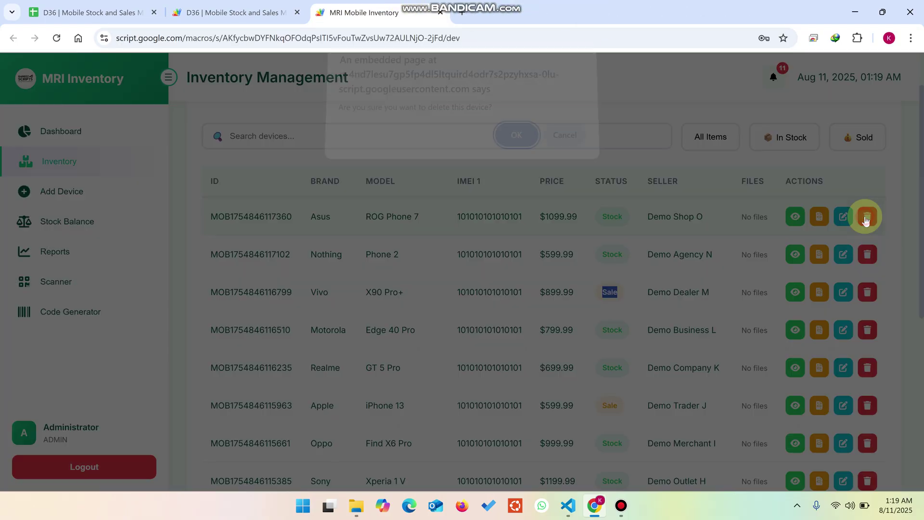
left_click(516, 143)
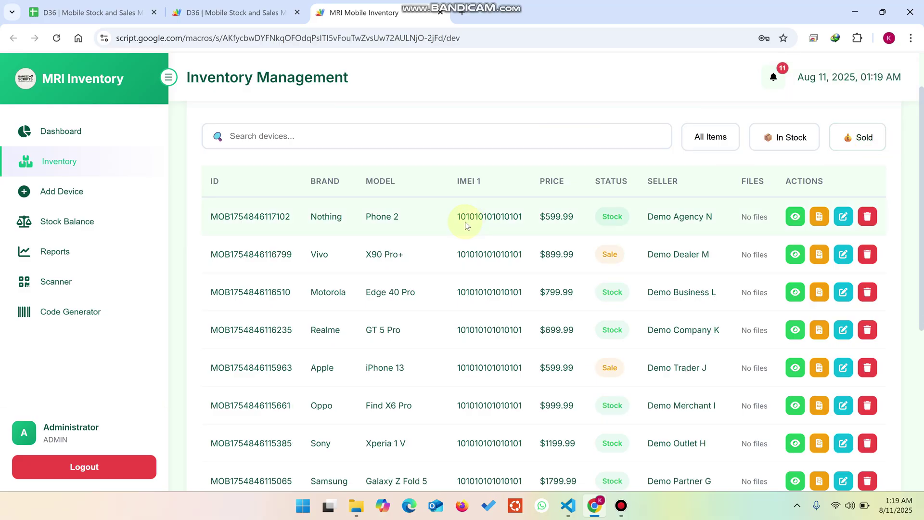
left_click(76, 130)
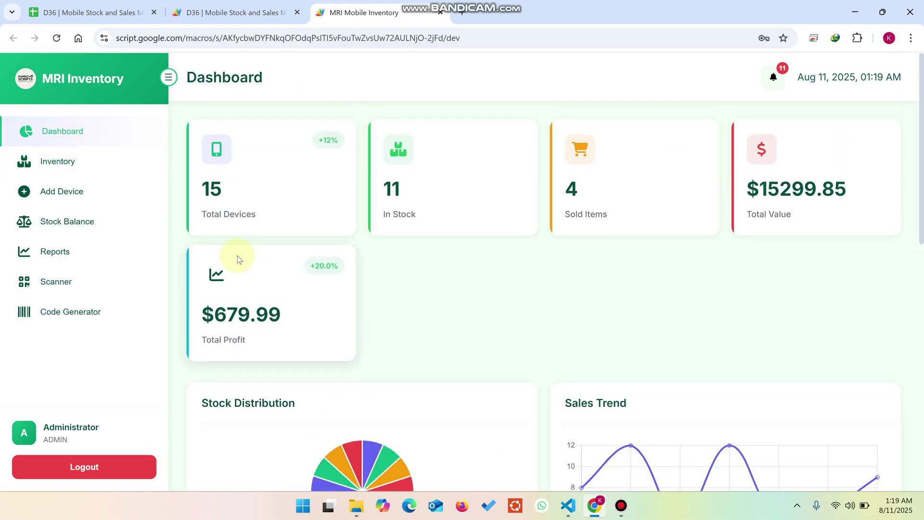
left_click(68, 173)
scroll(747, 276, "down", 1)
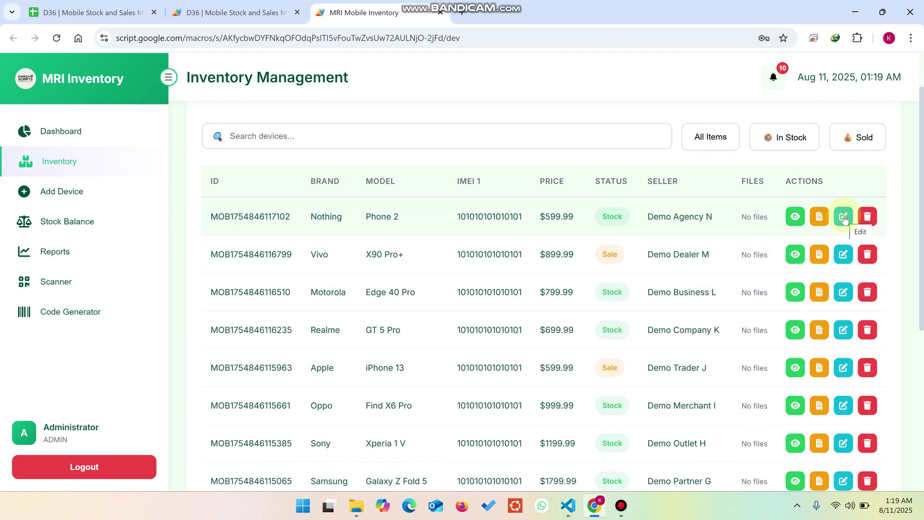
Edit the Nothing Phone 2 record, changing its brand to 'Nothing 1', and save
left_click(844, 218)
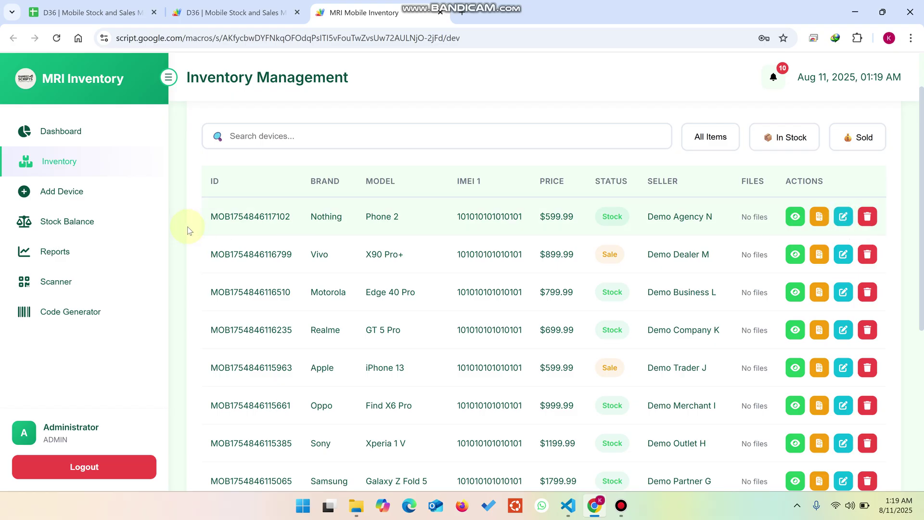
left_click(257, 236)
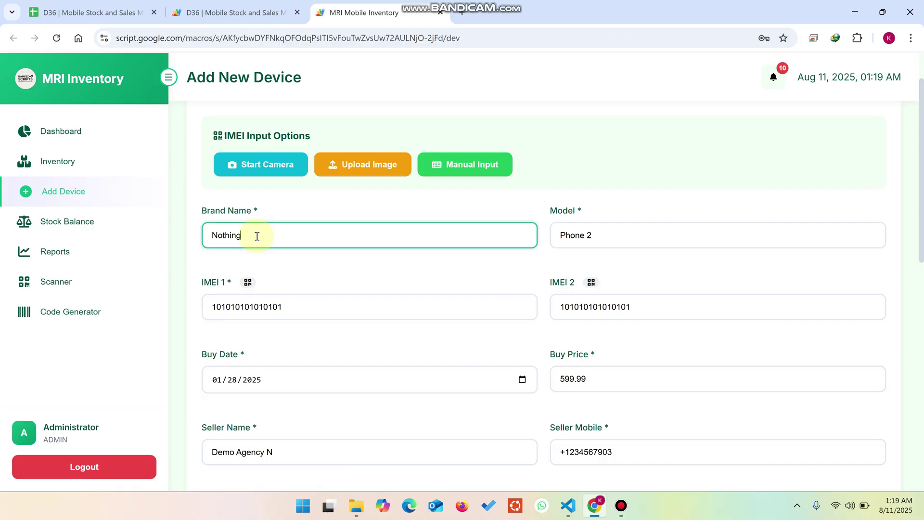
type("1")
scroll(276, 237, "down", 10)
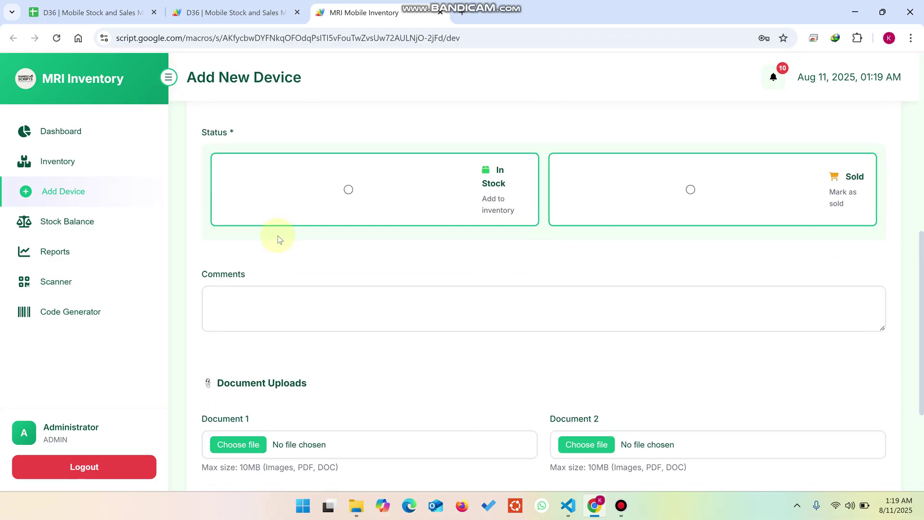
left_click(239, 428)
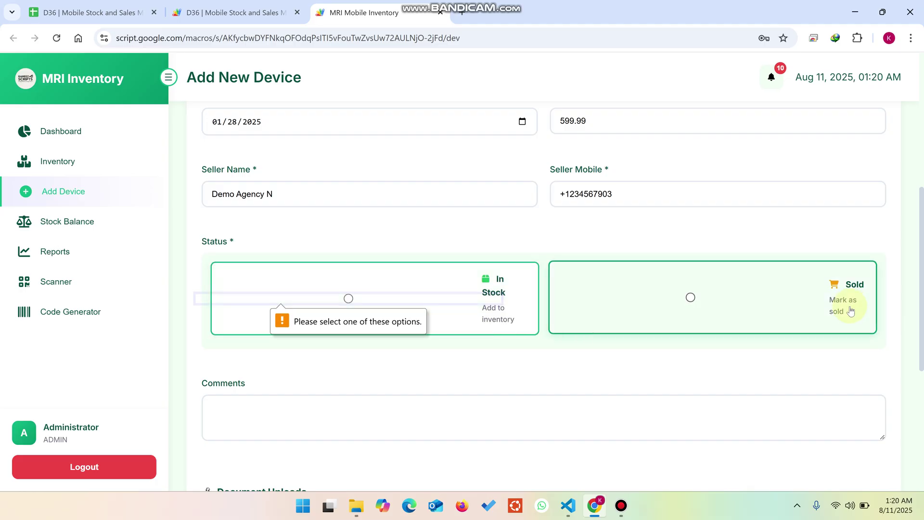
Mark the device as sold to bring up the sale details fields
left_click(721, 314)
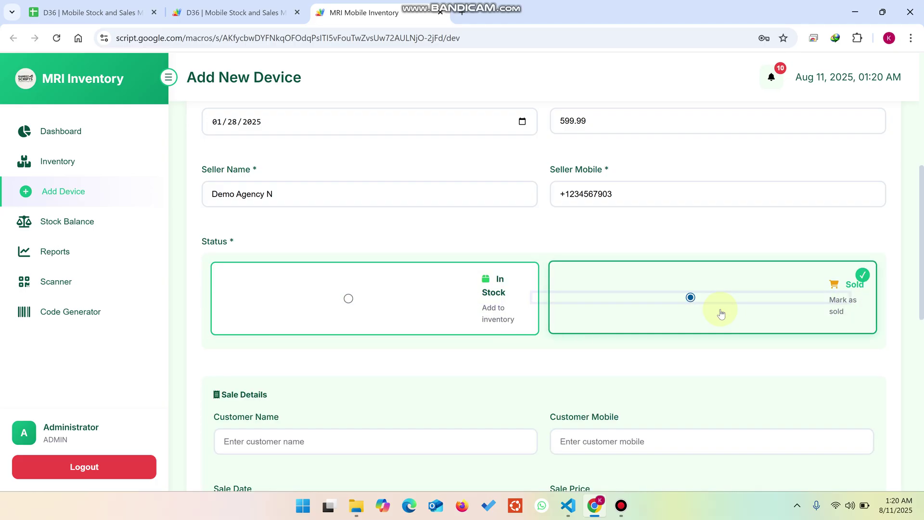
scroll(721, 313, "down", 2)
left_click_drag(286, 296, 206, 291)
left_click(622, 302)
left_click_drag(620, 302, 547, 366)
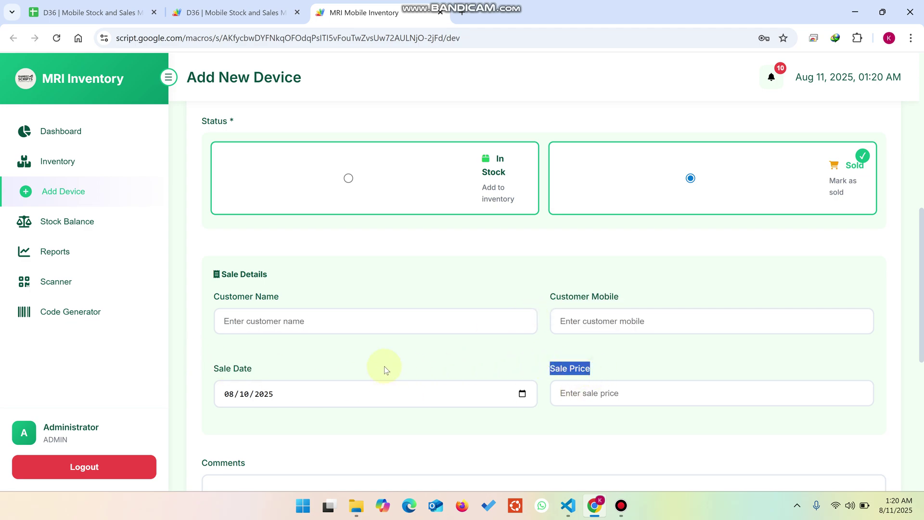
scroll(345, 327, "up", 9)
scroll(337, 346, "down", 6)
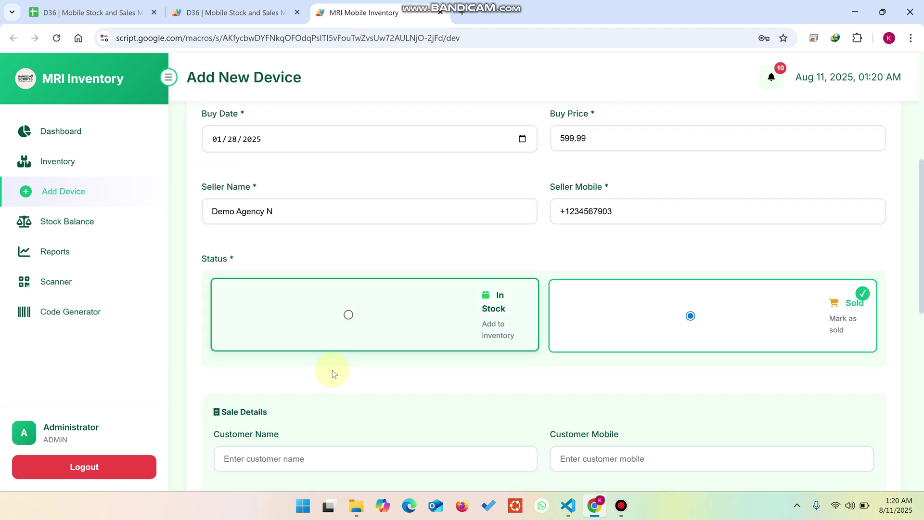
Enter the customer's name, mobile number and a sale price of 1234
left_click(334, 338)
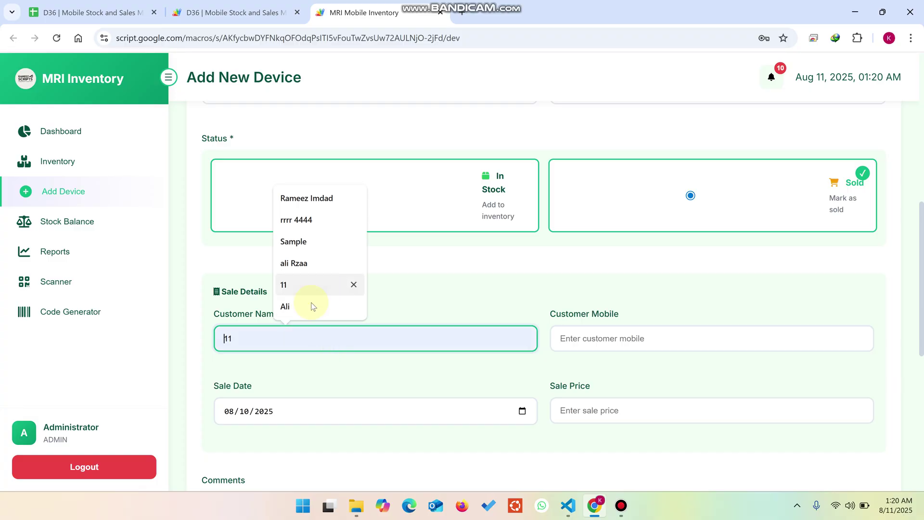
type("Demo")
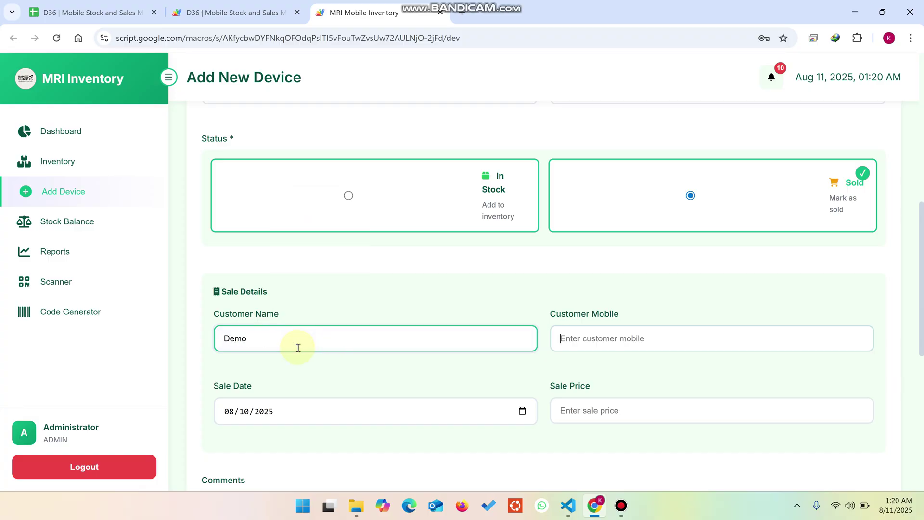
key("Tab")
type("1234")
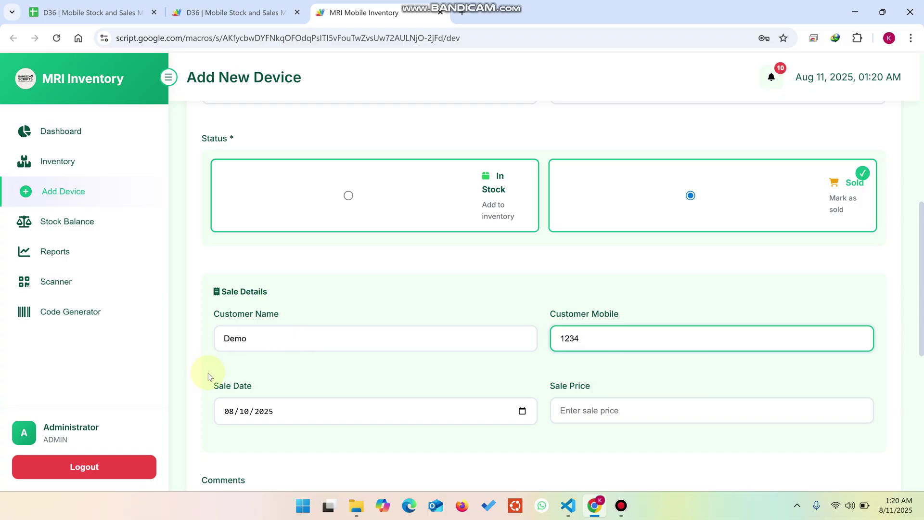
left_click(595, 417)
type("1234")
scroll(588, 408, "down", 3)
Go to Comments, then save the sold device and generate its sales invoice
left_click(270, 325)
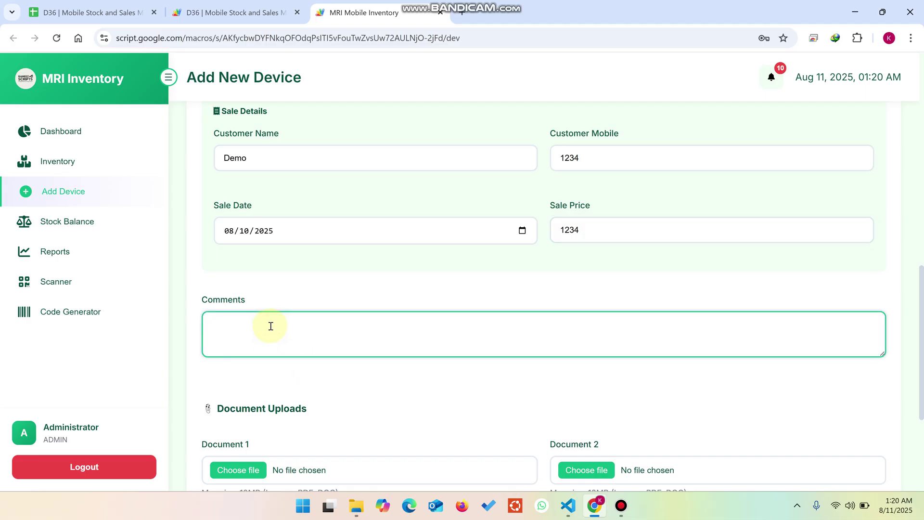
scroll(306, 336, "down", 3)
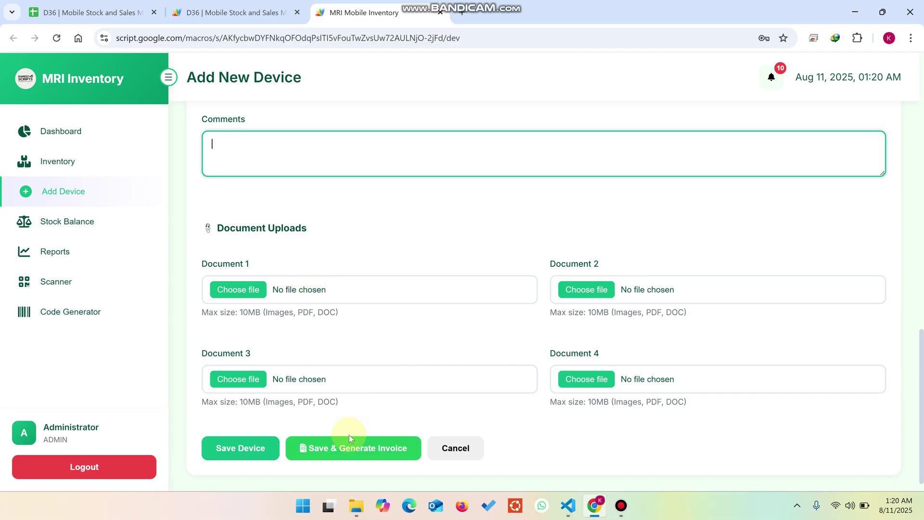
left_click(321, 454)
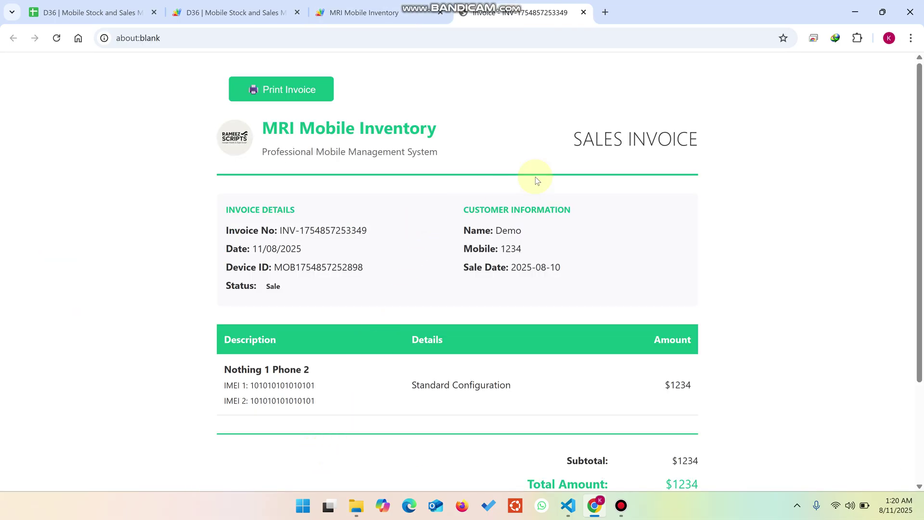
Scroll through the Nothing 1 Phone 2 sales invoice and return to the inventory list
scroll(535, 177, "down", 3)
scroll(523, 233, "up", 3)
left_click_drag(497, 221, 516, 248)
scroll(562, 302, "down", 2)
scroll(443, 180, "up", 2)
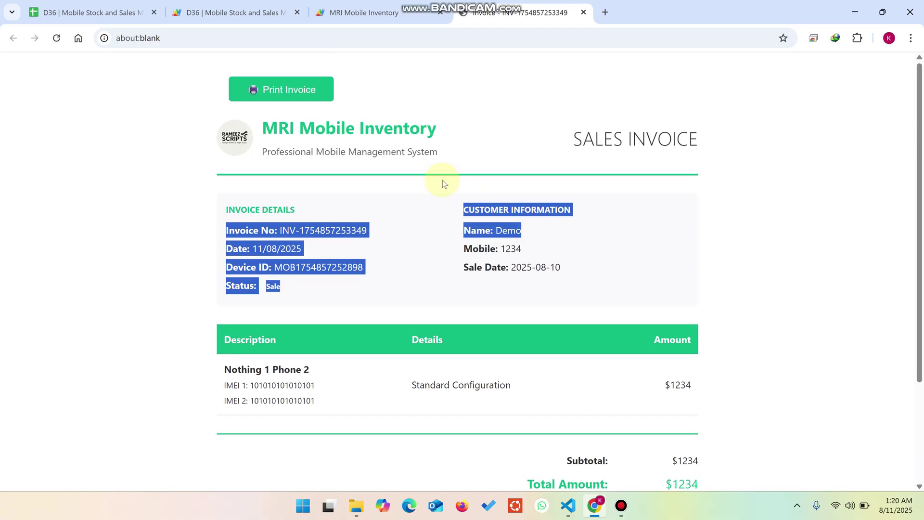
left_click(383, 10)
scroll(386, 340, "up", 7)
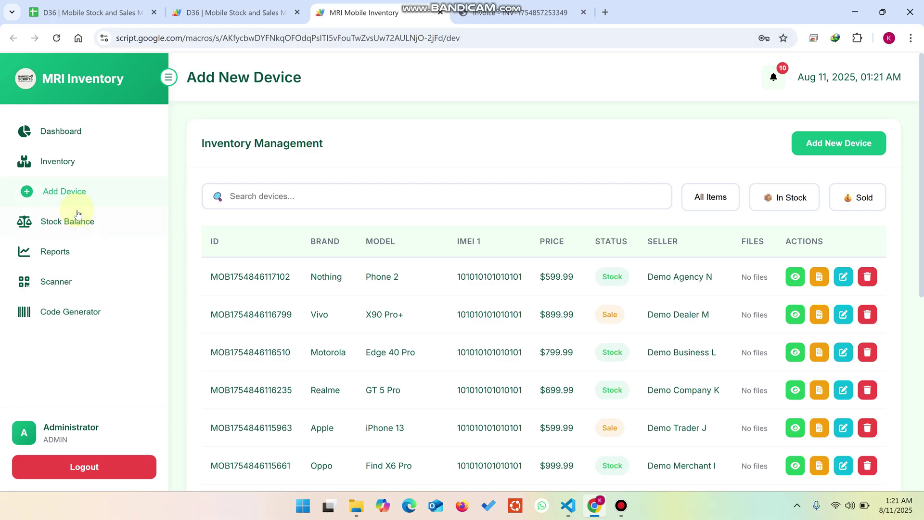
Open Stock Balance and scroll through its per-brand summary table
left_click(77, 216)
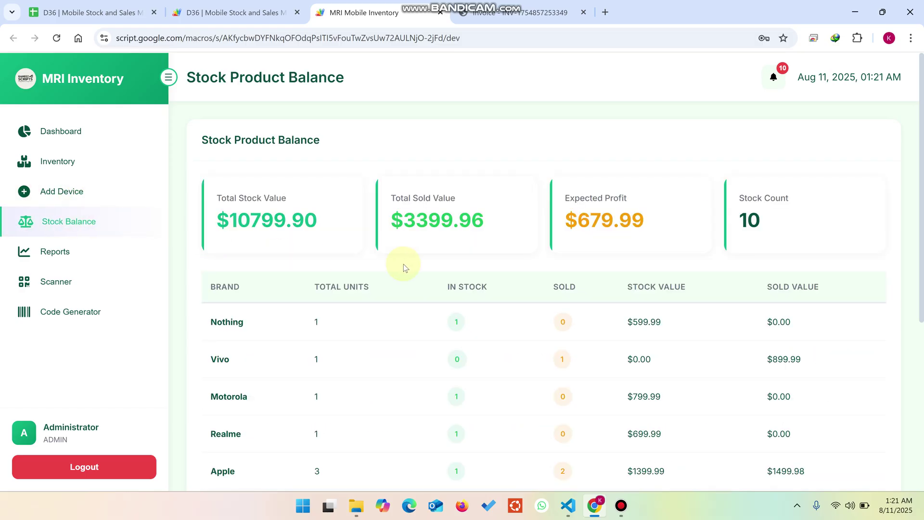
scroll(413, 264, "down", 5)
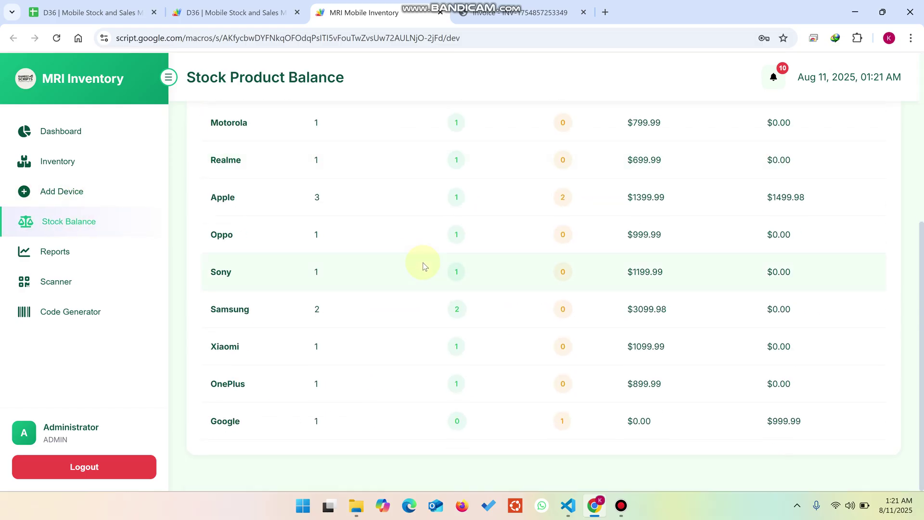
scroll(423, 263, "up", 5)
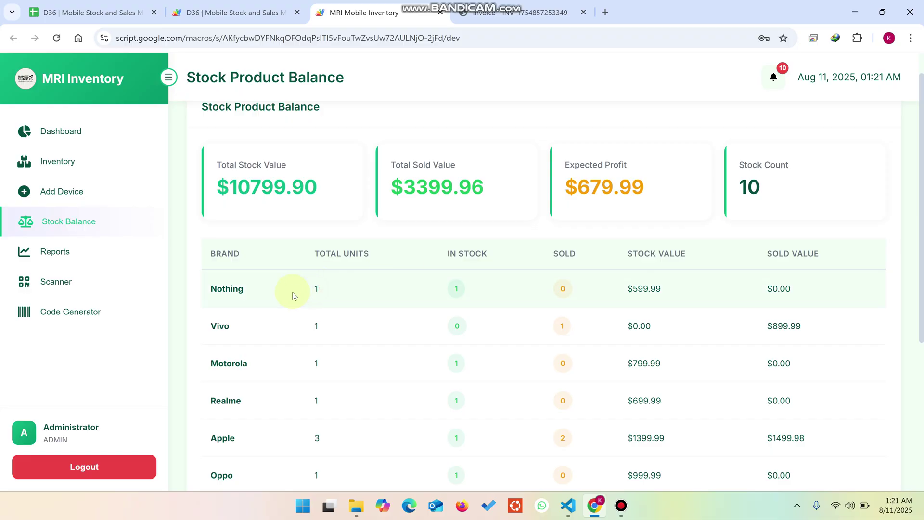
Highlight the Nothing row's in-stock, sold, stock value and sold value, then open Reports & Analytics
double_click(454, 290)
double_click(559, 291)
left_click_drag(675, 297, 611, 288)
left_click_drag(812, 300, 758, 292)
scroll(788, 370, "down", 5)
scroll(790, 373, "up", 6)
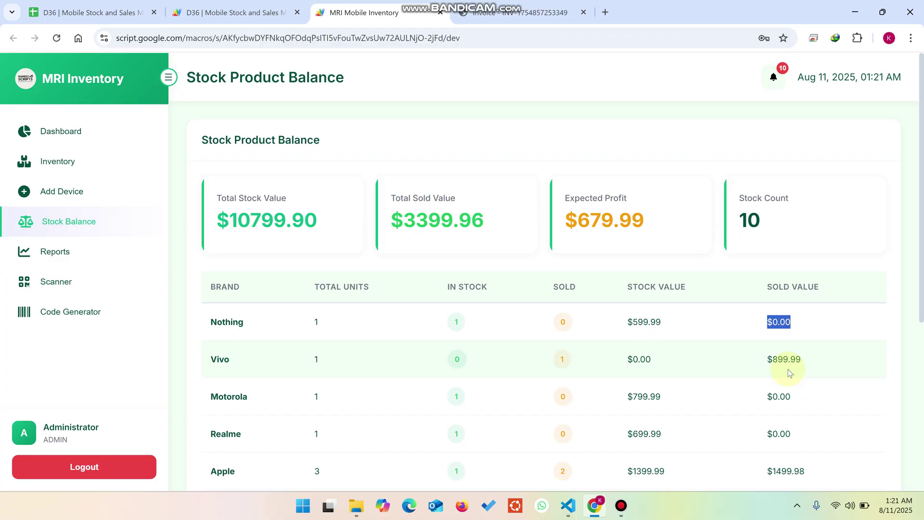
left_click(67, 252)
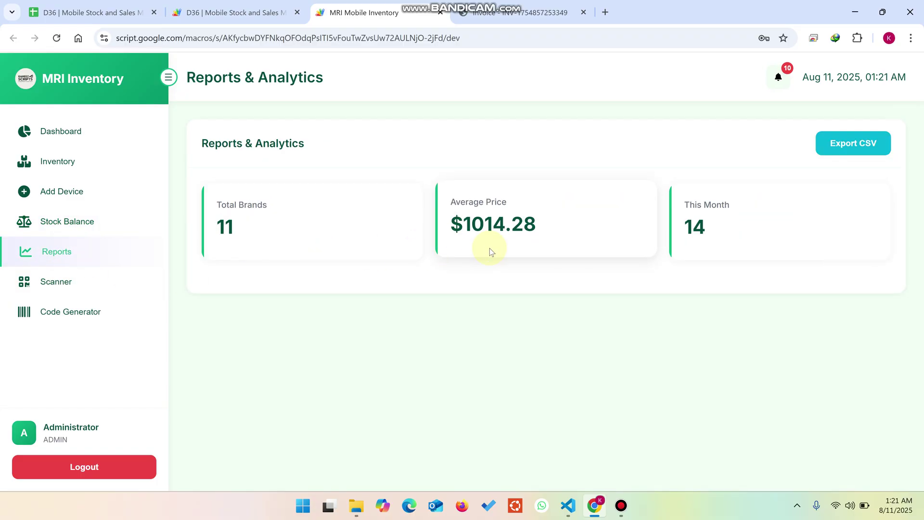
Highlight the Reports figures: total brands, average price and This Month count
left_click_drag(232, 230, 208, 207)
left_click(538, 230)
left_click_drag(538, 231, 457, 190)
left_click_drag(722, 231, 680, 201)
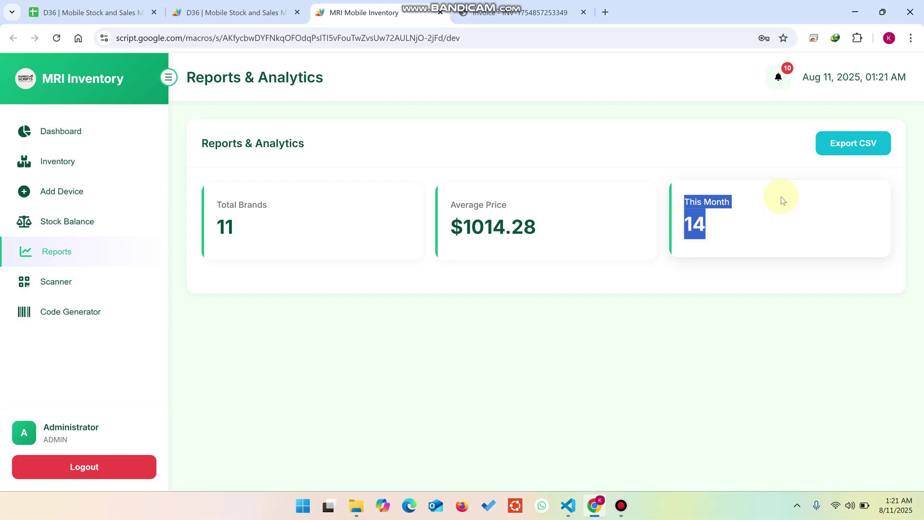
Export the inventory as CSV, open it in Excel, then return to Chrome
left_click(855, 148)
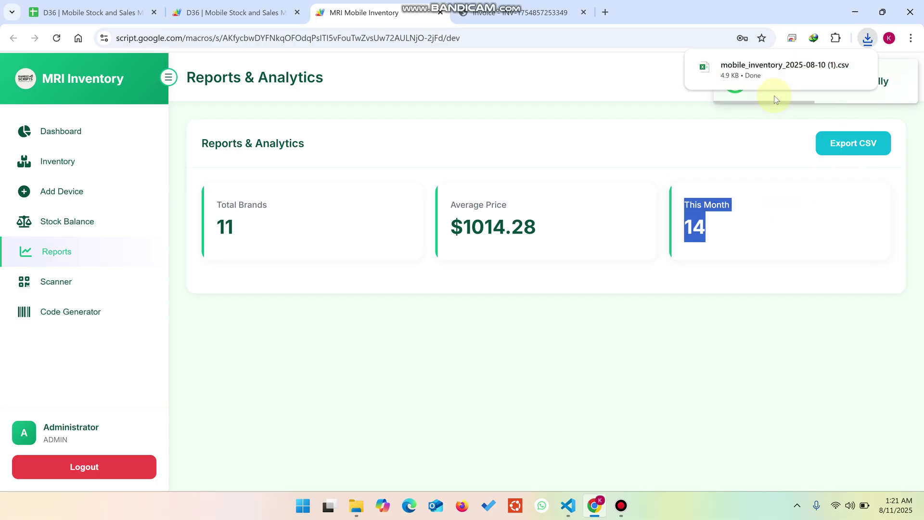
left_click(744, 61)
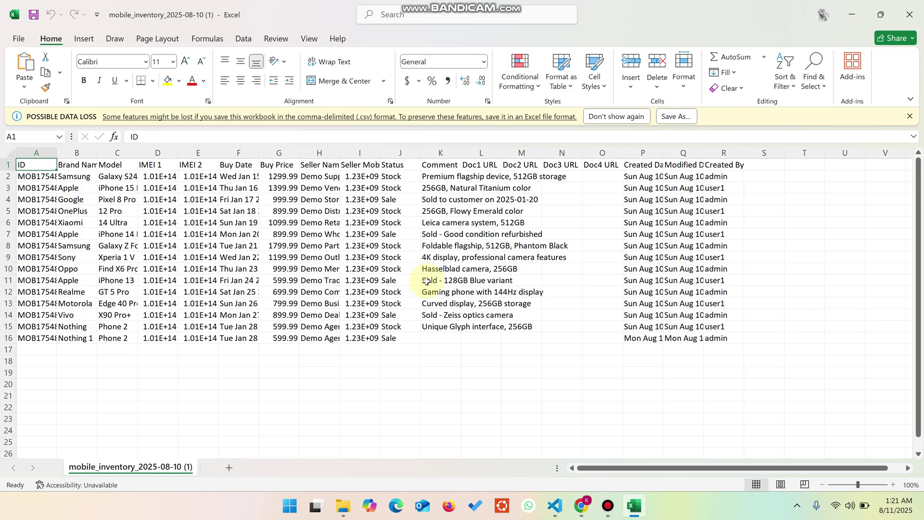
left_click(880, 15)
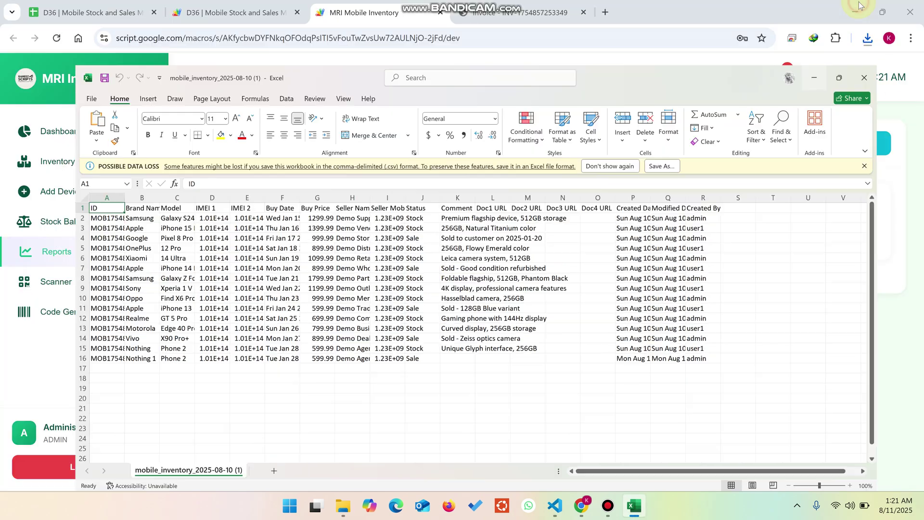
left_click(859, 4)
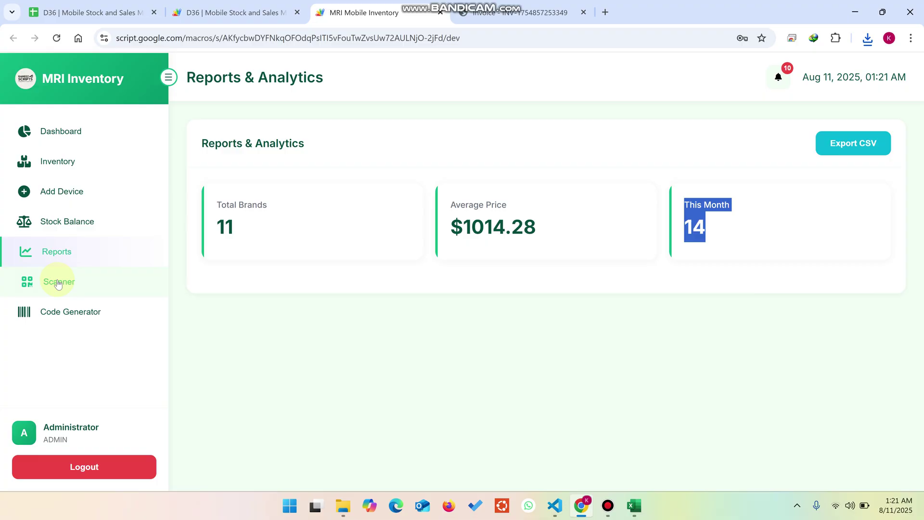
Visit the Scanner and Code Generator pages, then copy the newest device's IMEI from Inventory
left_click(58, 285)
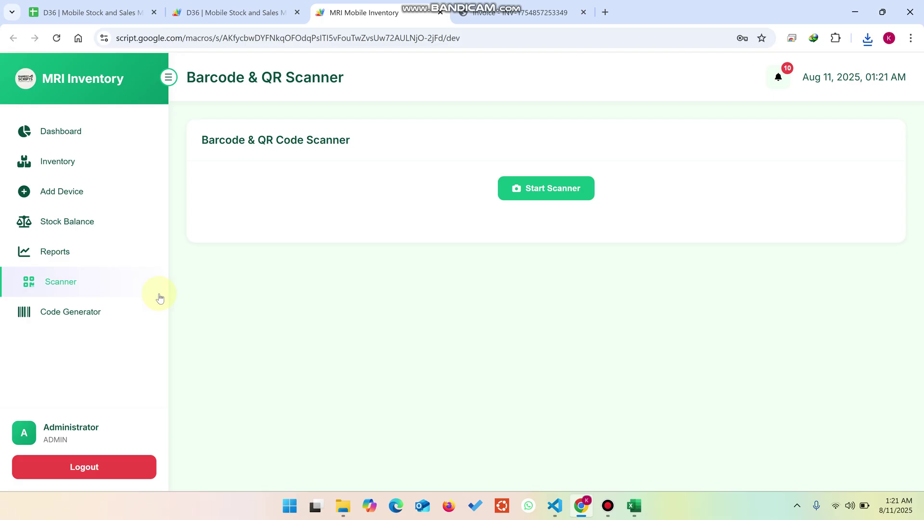
left_click(120, 312)
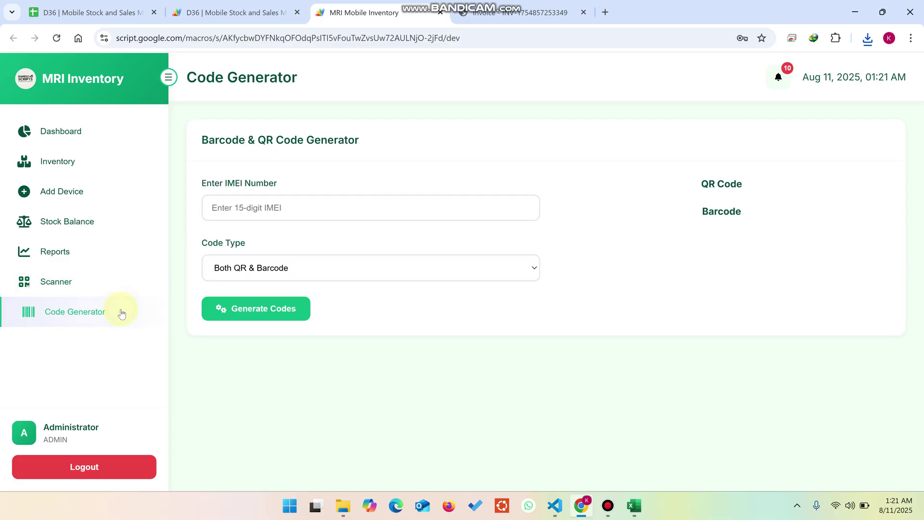
left_click(57, 162)
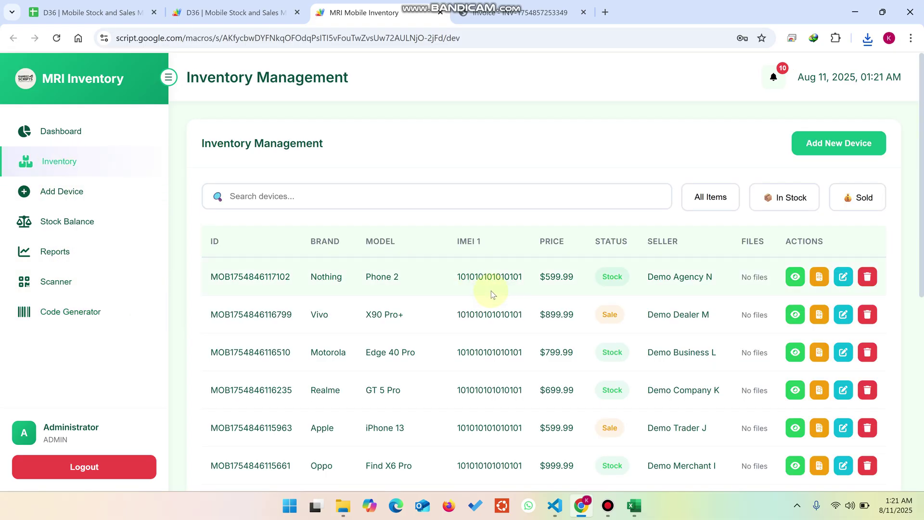
left_click_drag(525, 279, 479, 273)
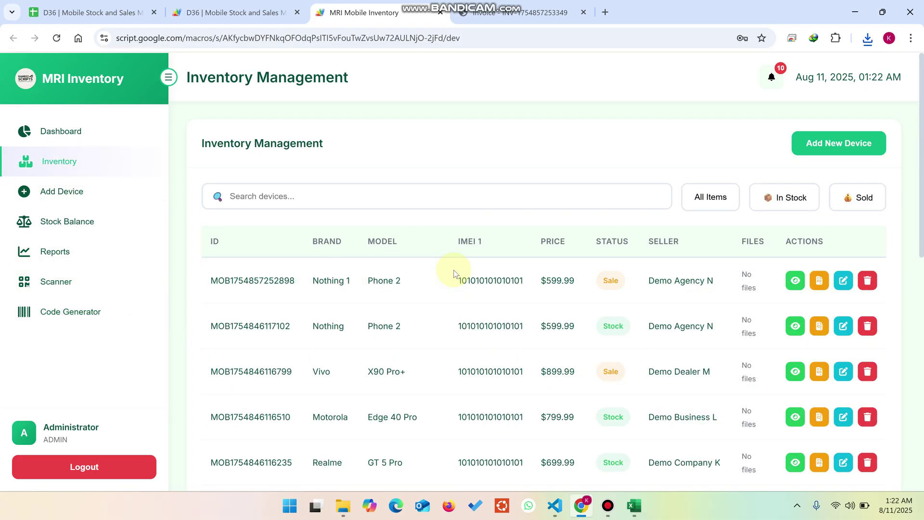
left_click_drag(525, 286, 458, 280)
key("ctrl+c")
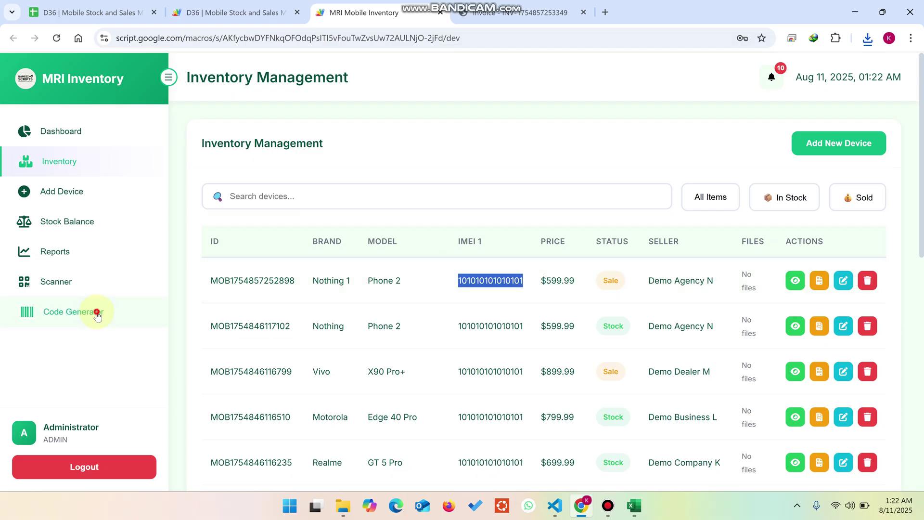
left_click(93, 311)
left_click(243, 212)
key("ctrl+v")
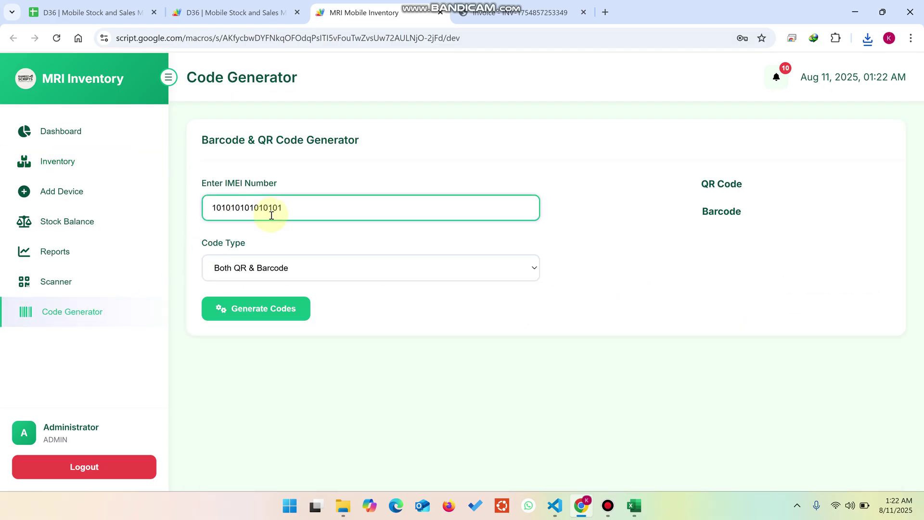
left_click(274, 270)
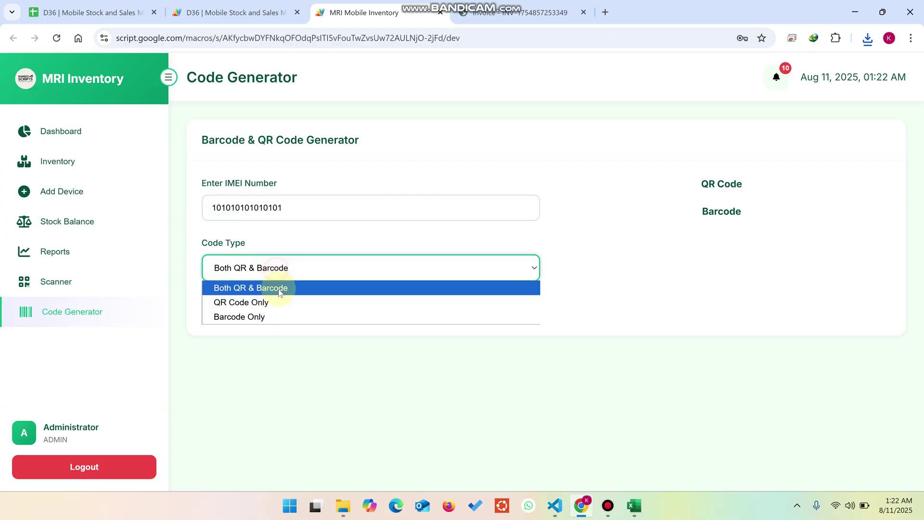
left_click(274, 317)
left_click(275, 314)
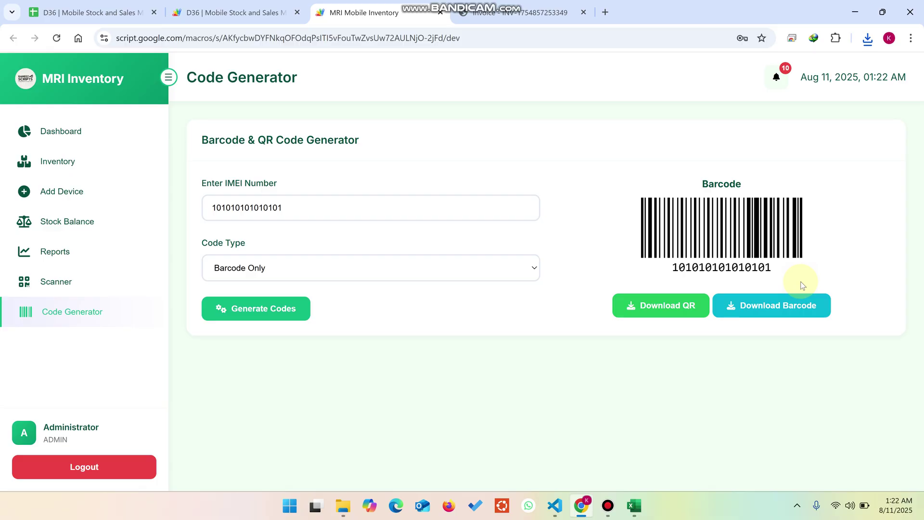
left_click(85, 161)
left_click(107, 195)
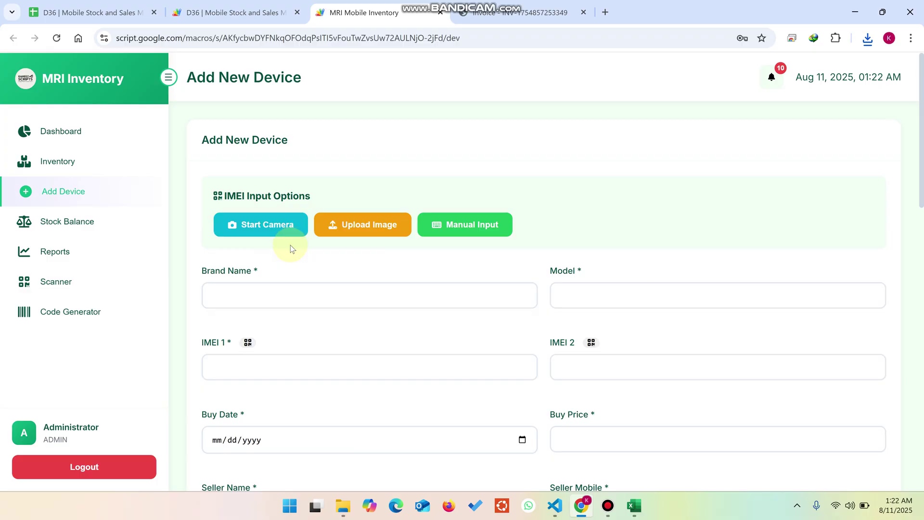
Start and stop the camera IMEI scan on the Add New Device form, then return to Dashboard
left_click(275, 225)
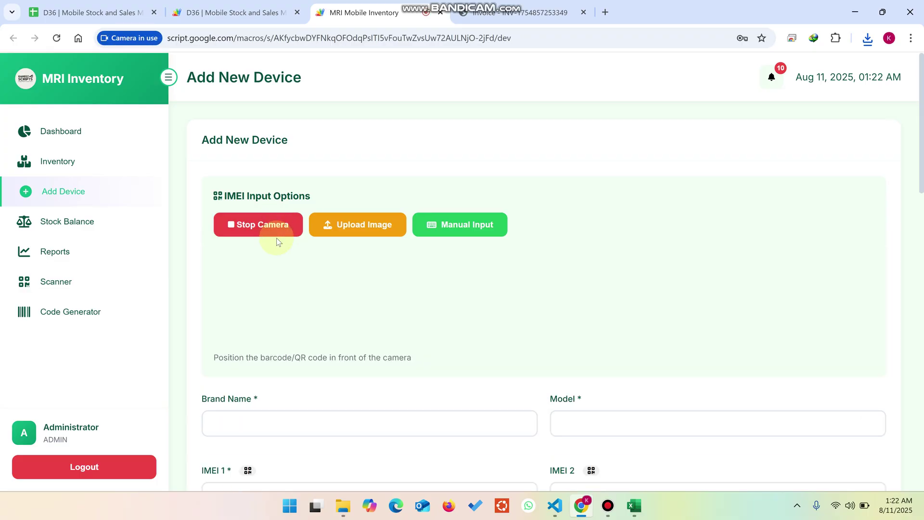
scroll(386, 310, "down", 3)
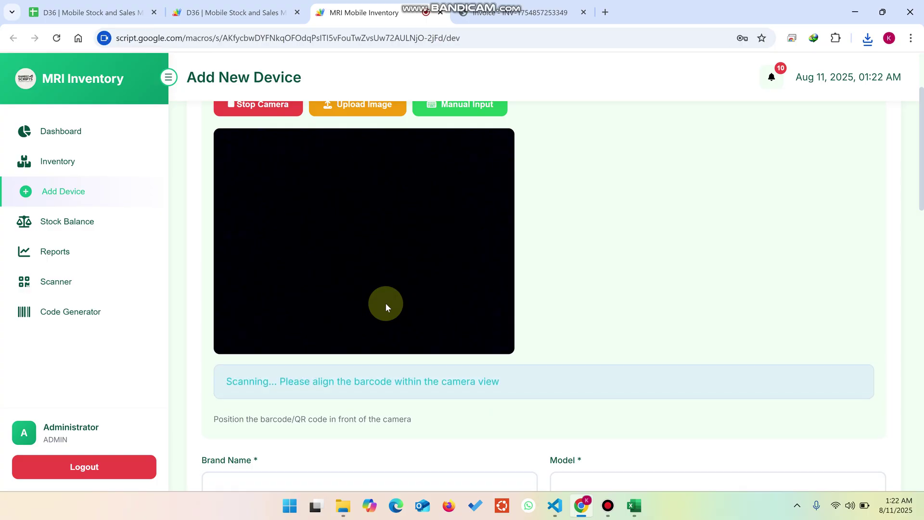
scroll(389, 308, "up", 3)
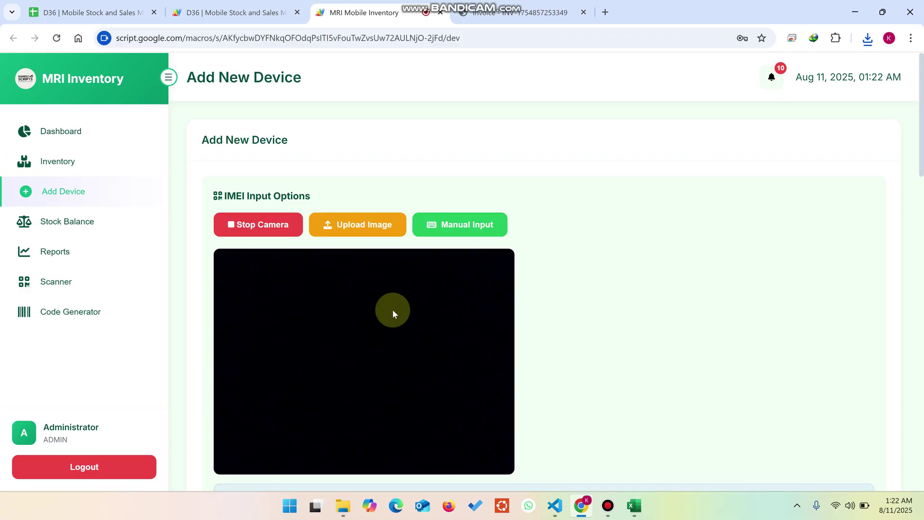
scroll(289, 231, "down", 5)
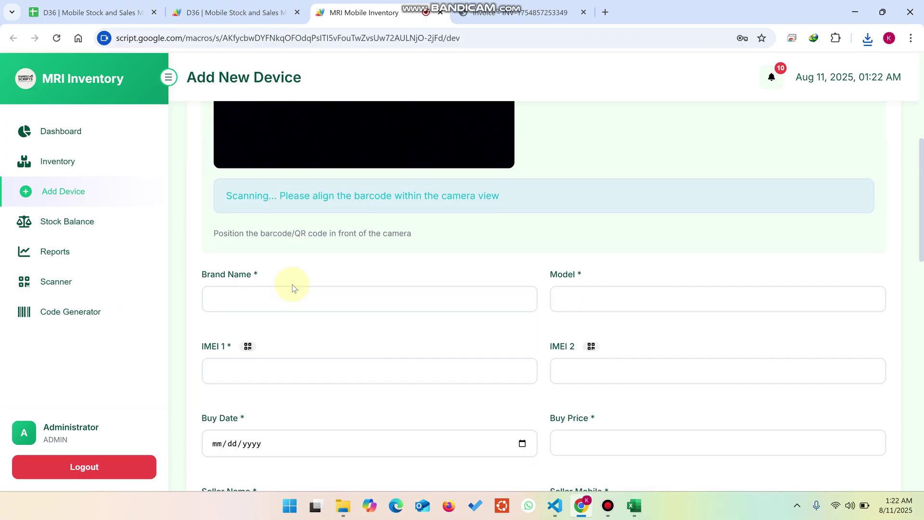
scroll(293, 288, "down", 1)
left_click(258, 318)
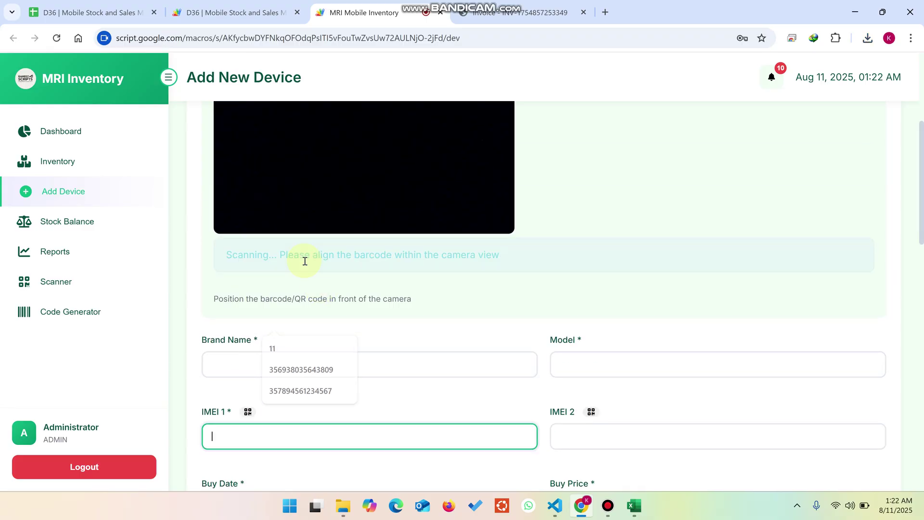
scroll(304, 260, "up", 5)
left_click(274, 223)
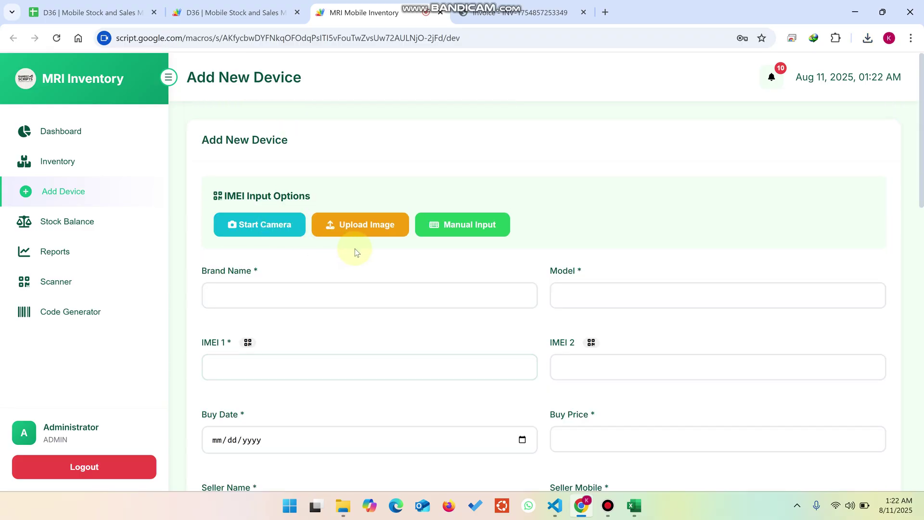
scroll(322, 239, "down", 3)
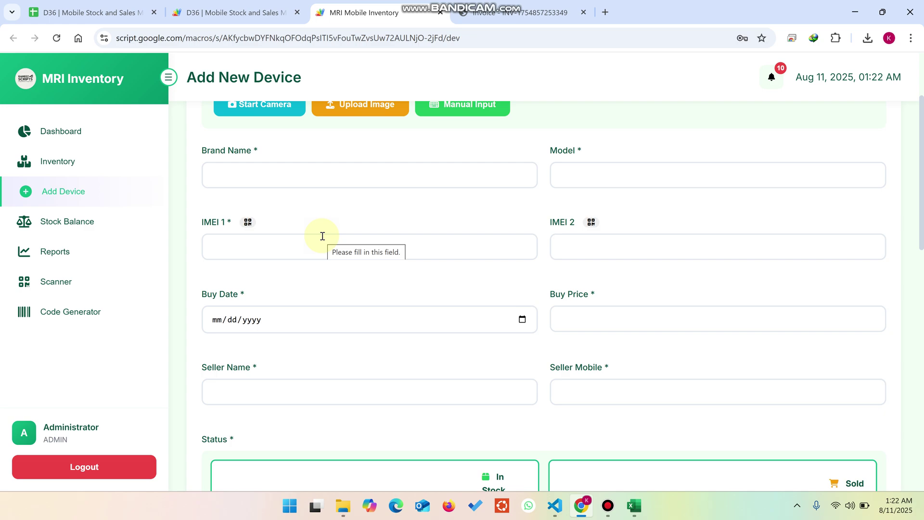
left_click(72, 130)
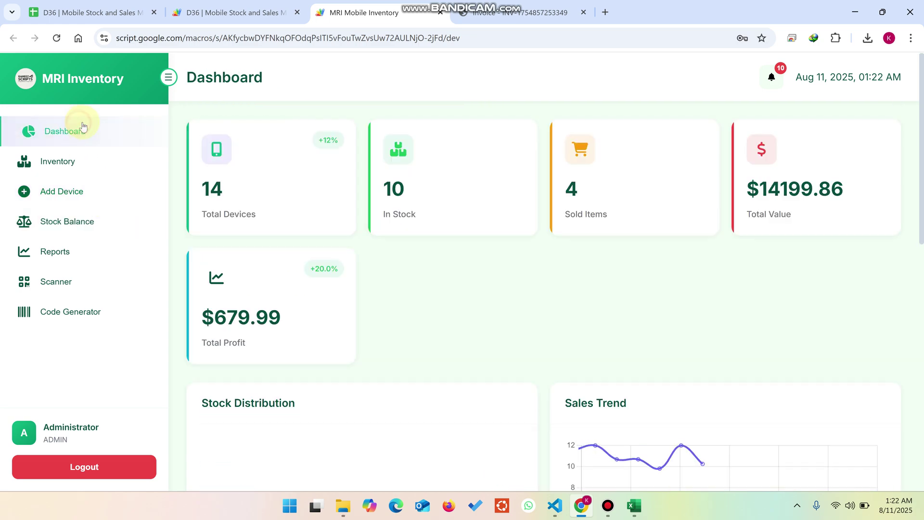
left_click_drag(268, 224, 197, 190)
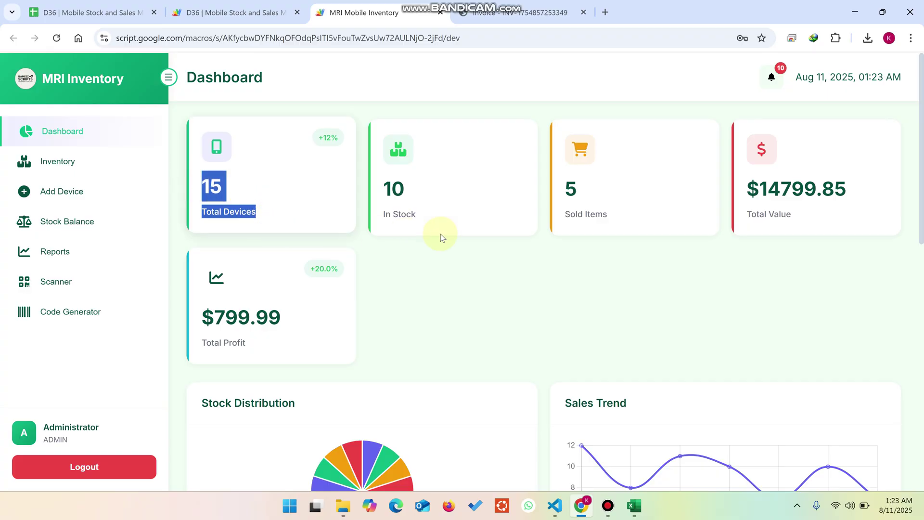
left_click_drag(449, 224, 439, 212)
left_click_drag(630, 223, 554, 189)
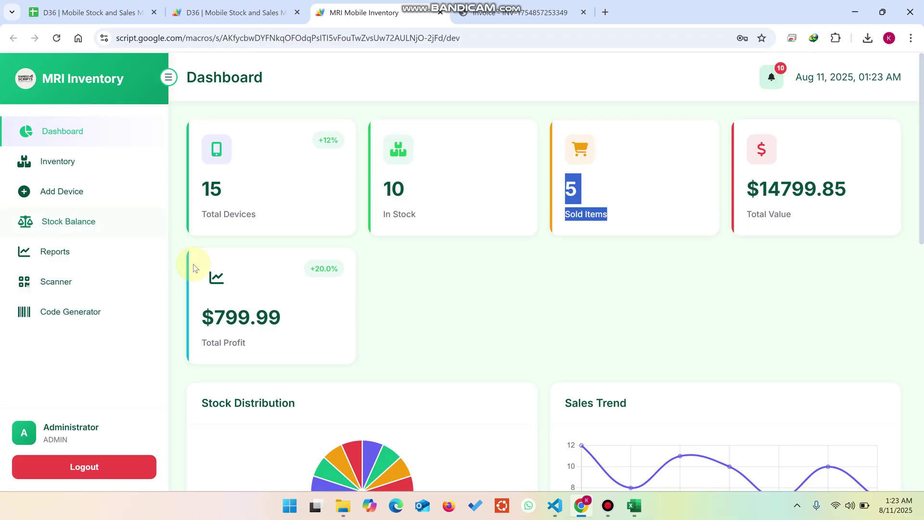
left_click_drag(406, 221, 378, 185)
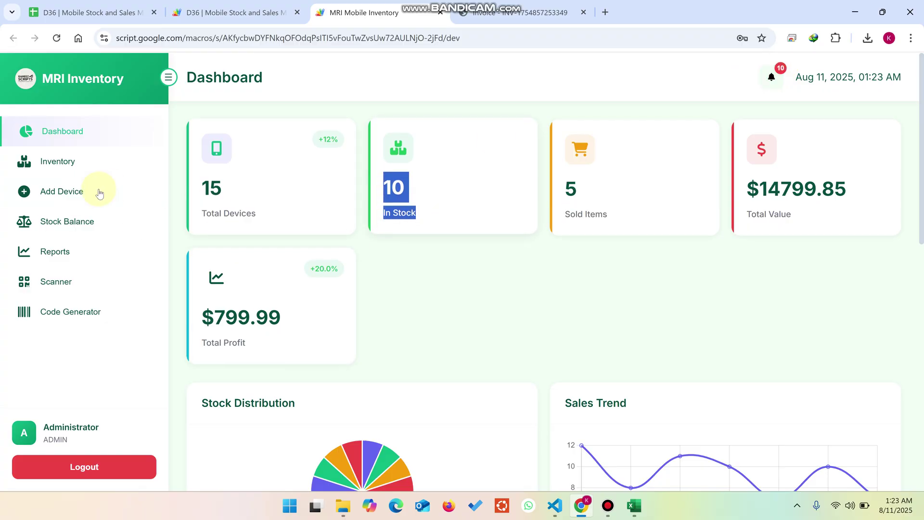
left_click(62, 192)
left_click(306, 290)
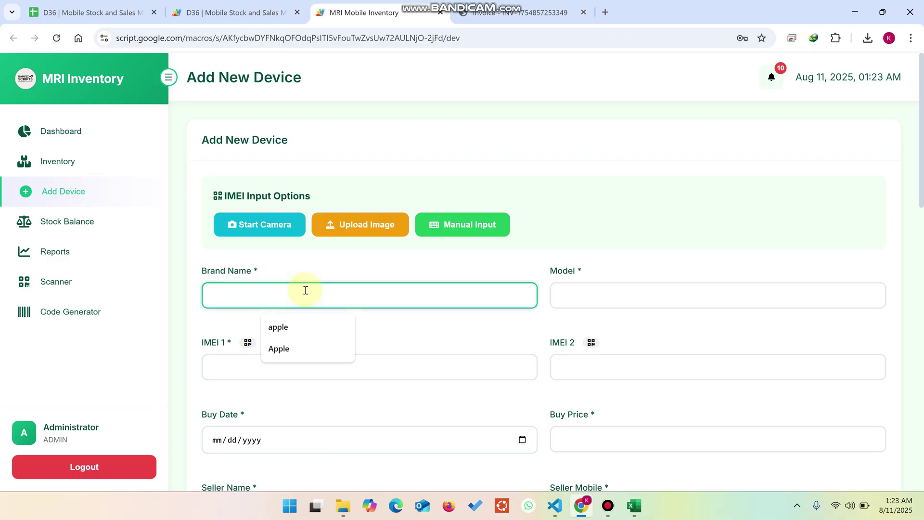
left_click(305, 348)
left_click(591, 293)
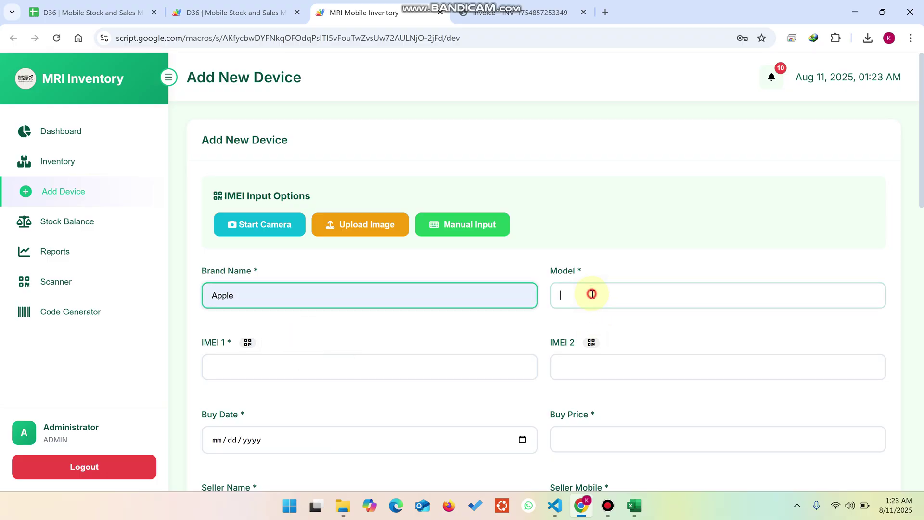
left_click(644, 348)
left_click(361, 372)
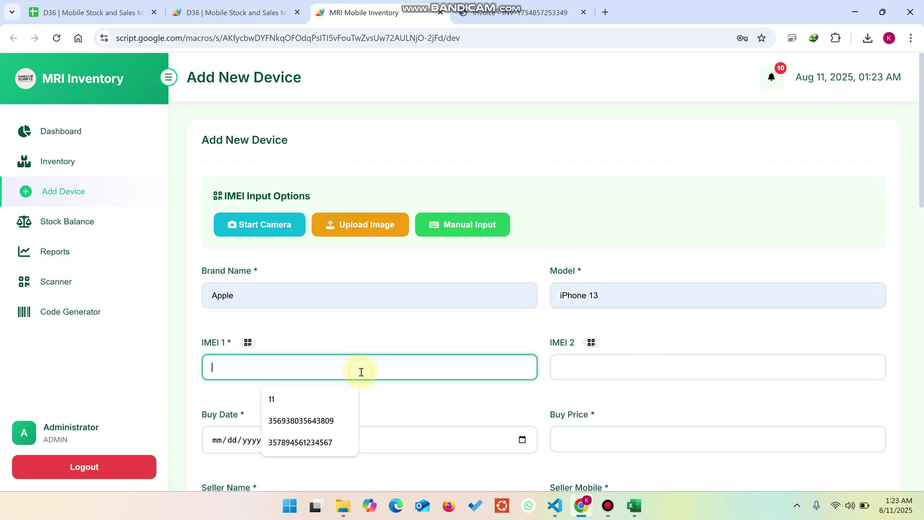
key("super+v")
left_click(289, 218)
left_click(584, 367)
key("ctrl+v")
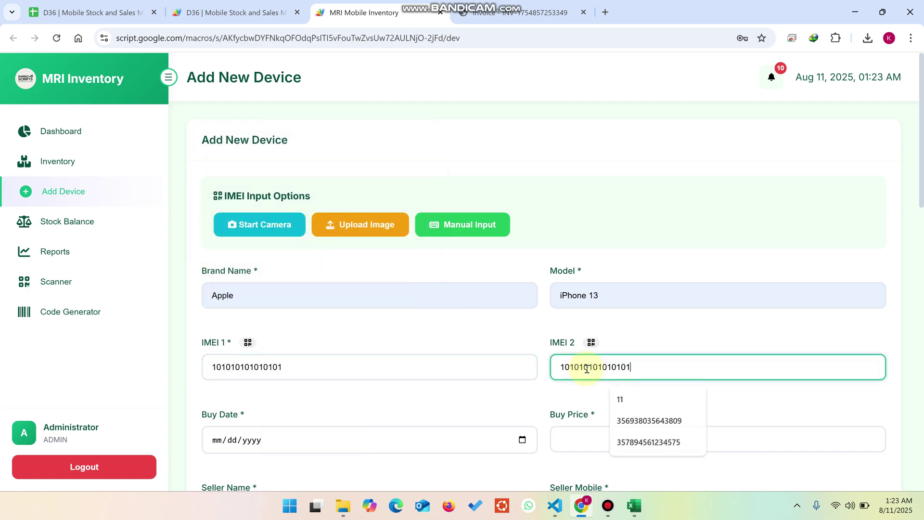
Set buy date 11 August 2025, buy price 4500, seller Quick Mobile Shop and seller's mobile number
scroll(479, 313, "down", 3)
left_click(522, 320)
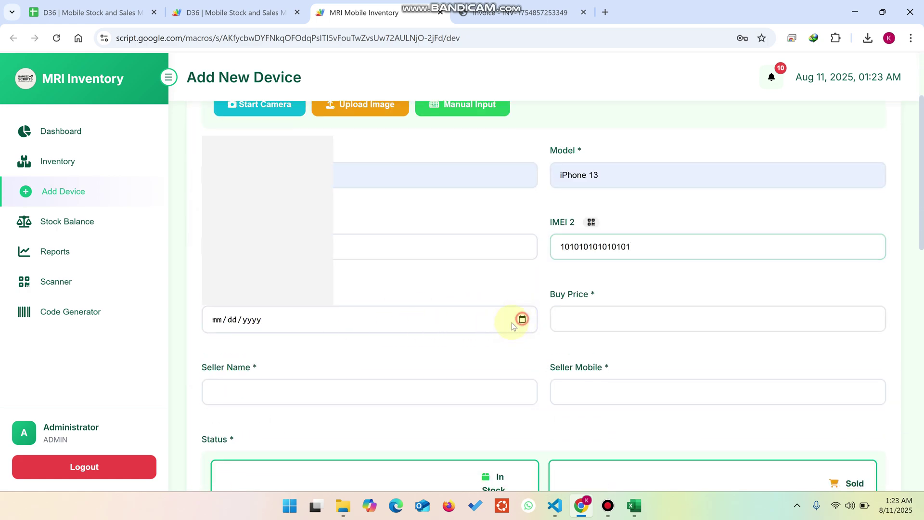
left_click(235, 223)
left_click(591, 321)
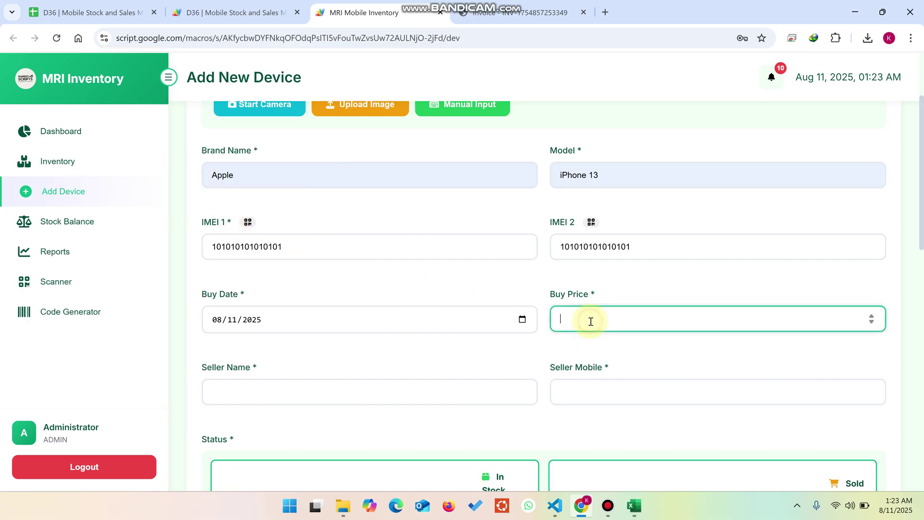
type("4500")
scroll(489, 310, "down", 1)
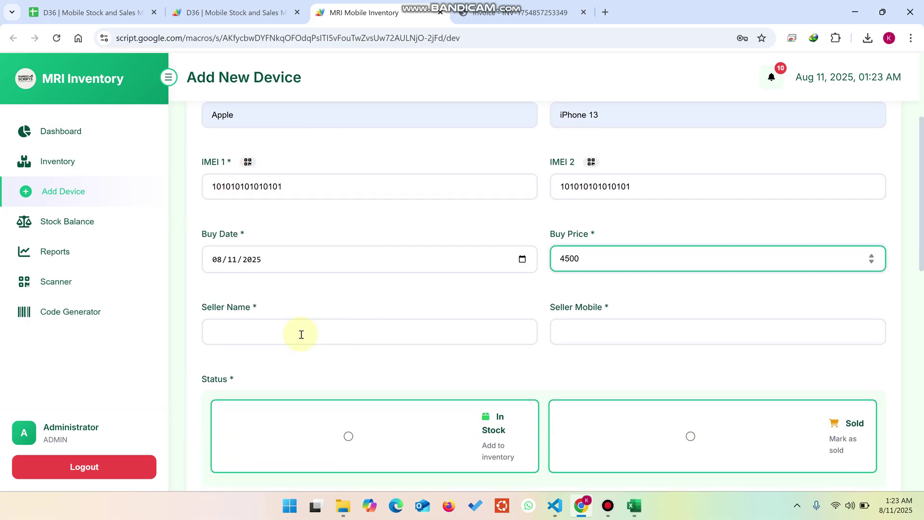
left_click(301, 335)
left_click(302, 385)
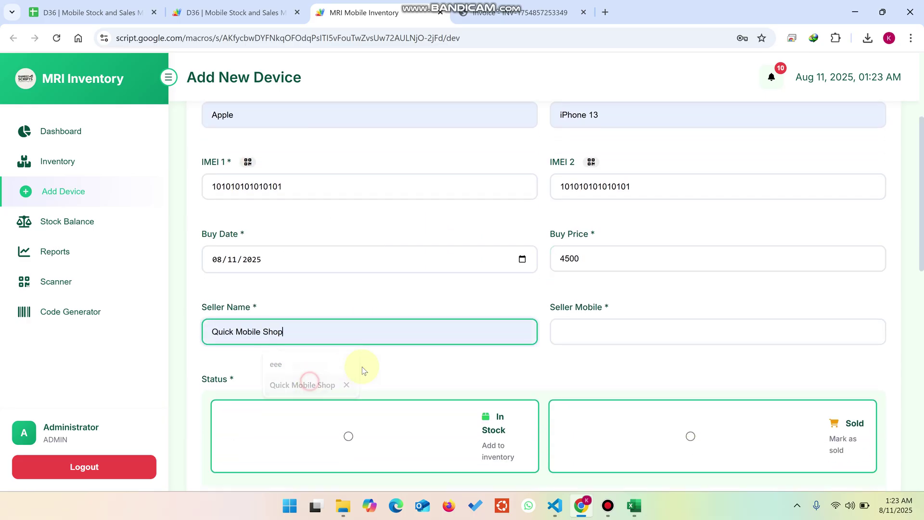
left_click(597, 333)
type("12344")
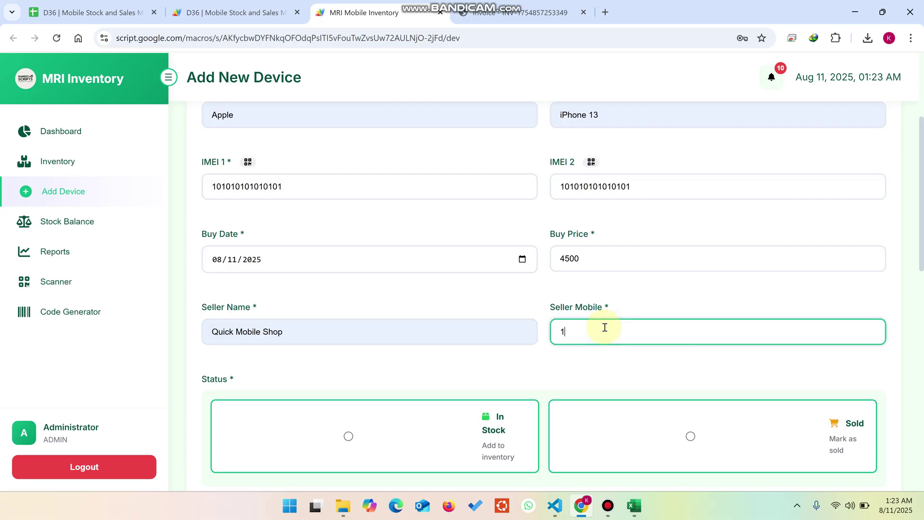
Mark the device In Stock and add the comment 1111
scroll(472, 367, "down", 2)
left_click(419, 316)
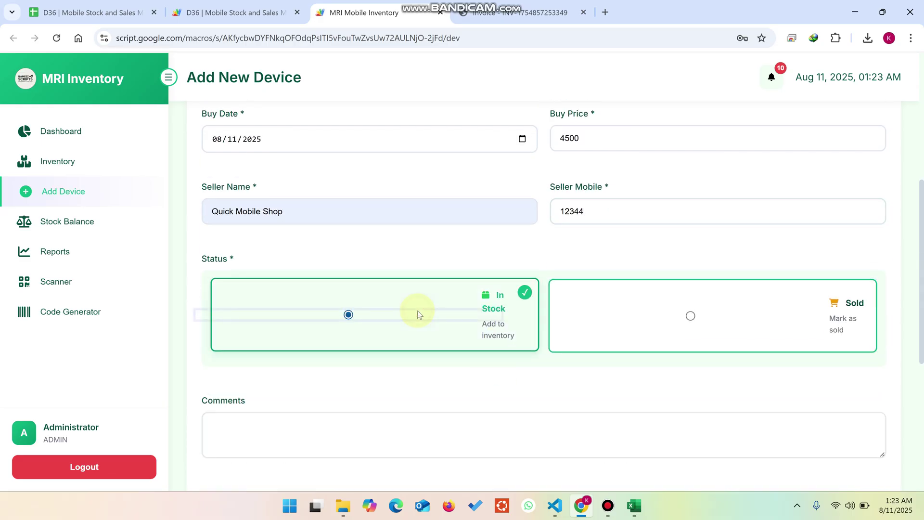
scroll(256, 324, "down", 3)
left_click(251, 253)
type("1111")
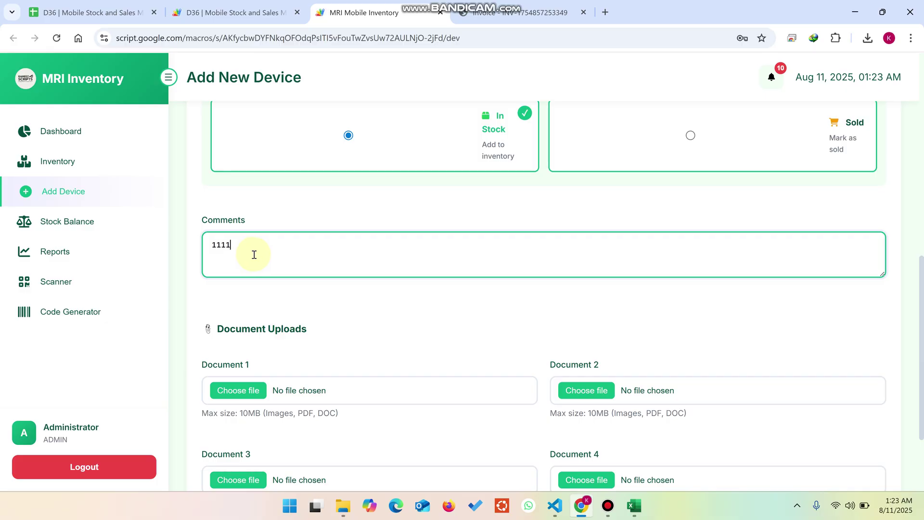
scroll(254, 254, "down", 2)
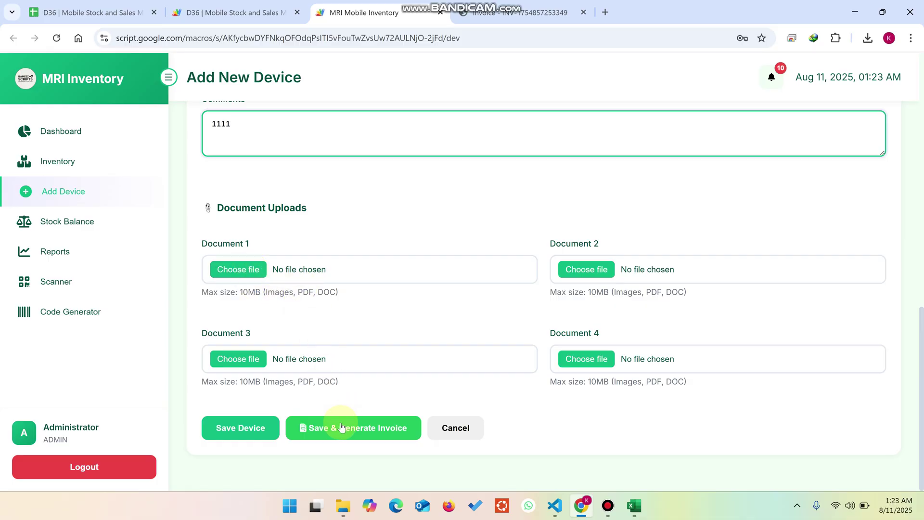
Save the Apple iPhone 13 device, then go back to the Dashboard
left_click(258, 428)
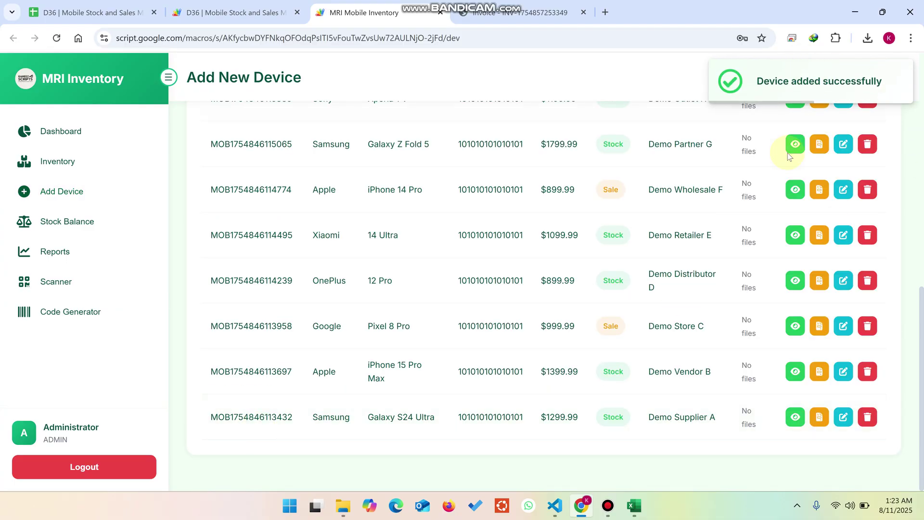
scroll(735, 269, "up", 15)
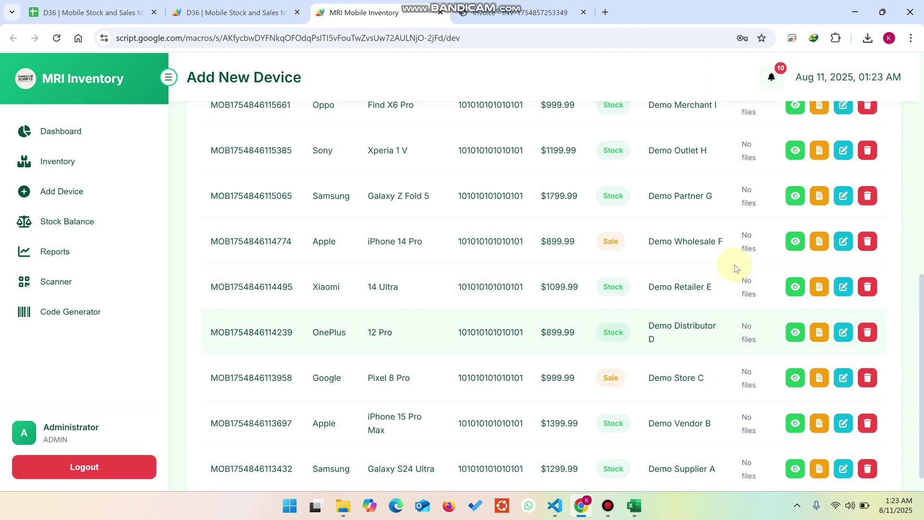
left_click(94, 132)
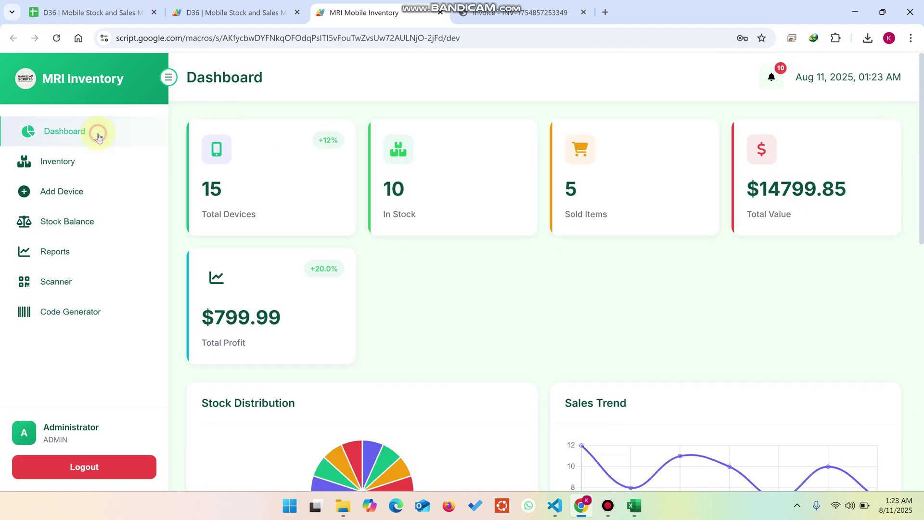
Reload the app to update the Dashboard, then highlight the In Stock count of 11
left_click(57, 38)
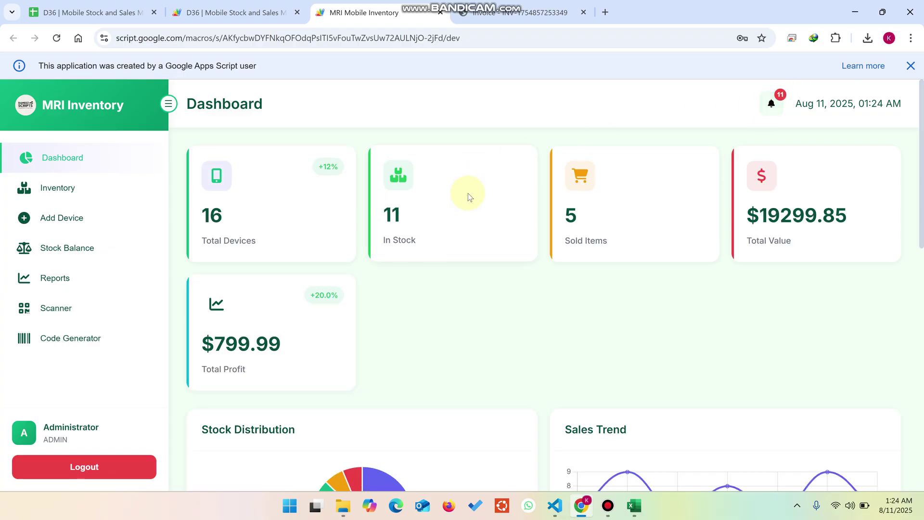
left_click_drag(432, 231, 371, 216)
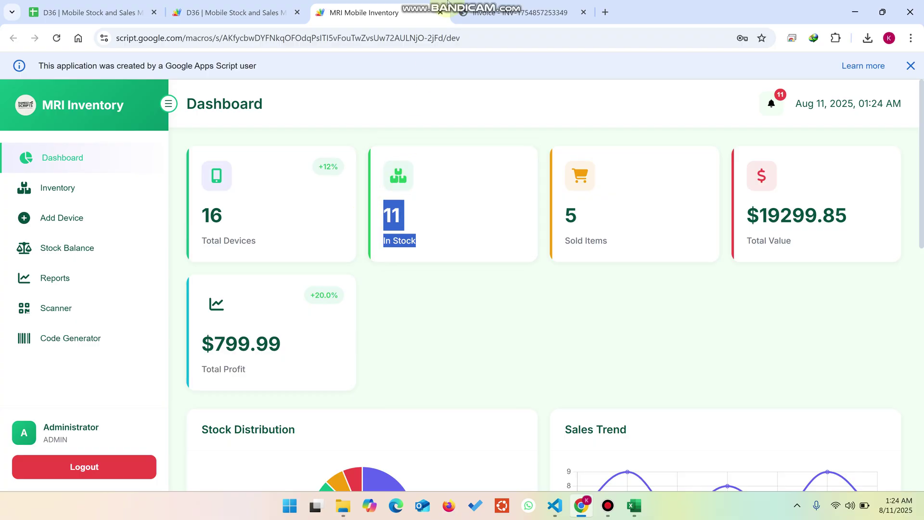
mouse_move(448, 3)
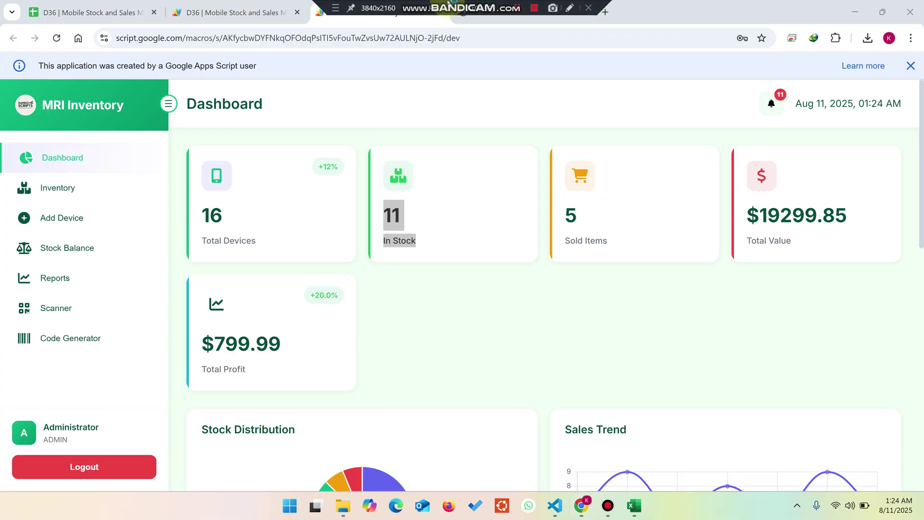